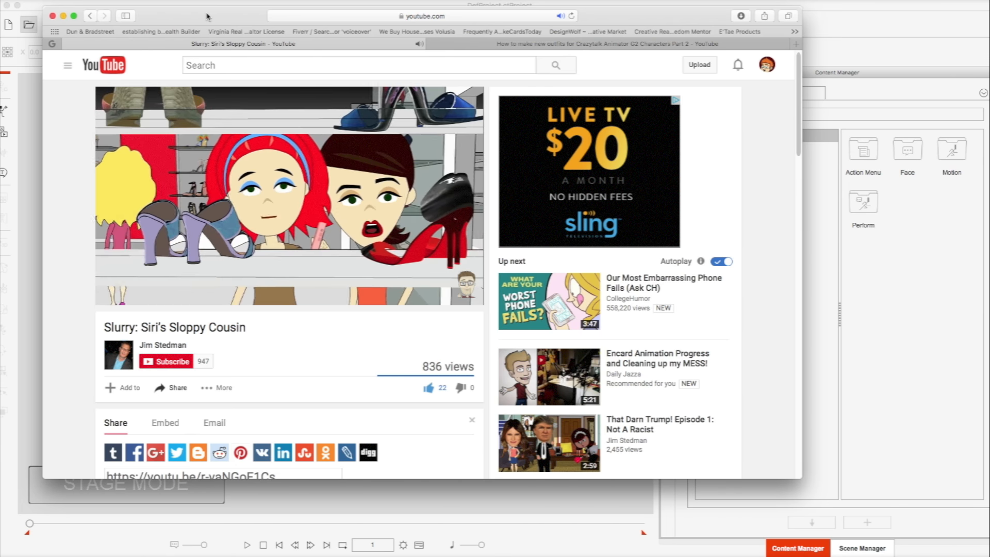
- Load the demo project template "15_Animate Characters with Transition Curves" onto the stage
{"action": "left_click_drag", "start_coordinate": [161, 44], "coordinate": [70, 68]}
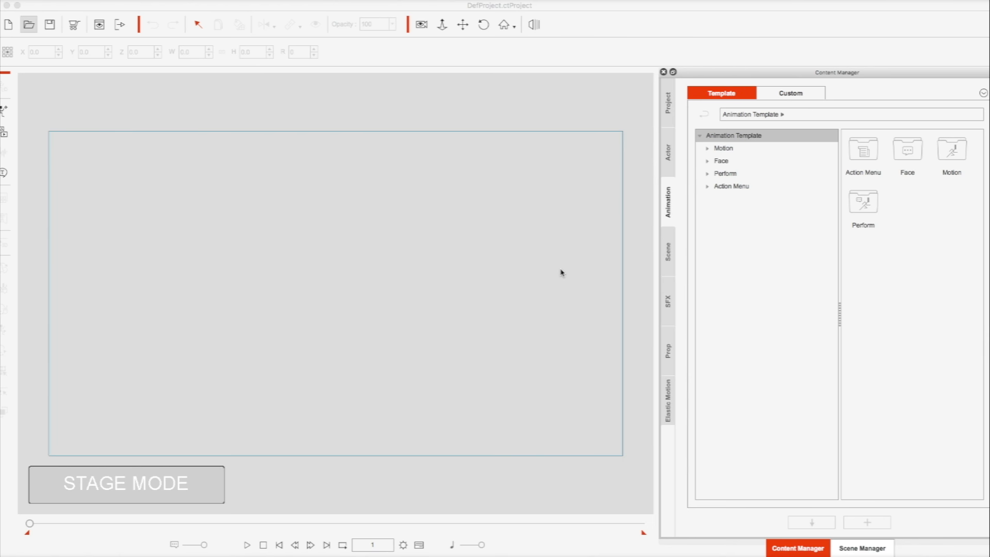
{"action": "left_click", "coordinate": [669, 108]}
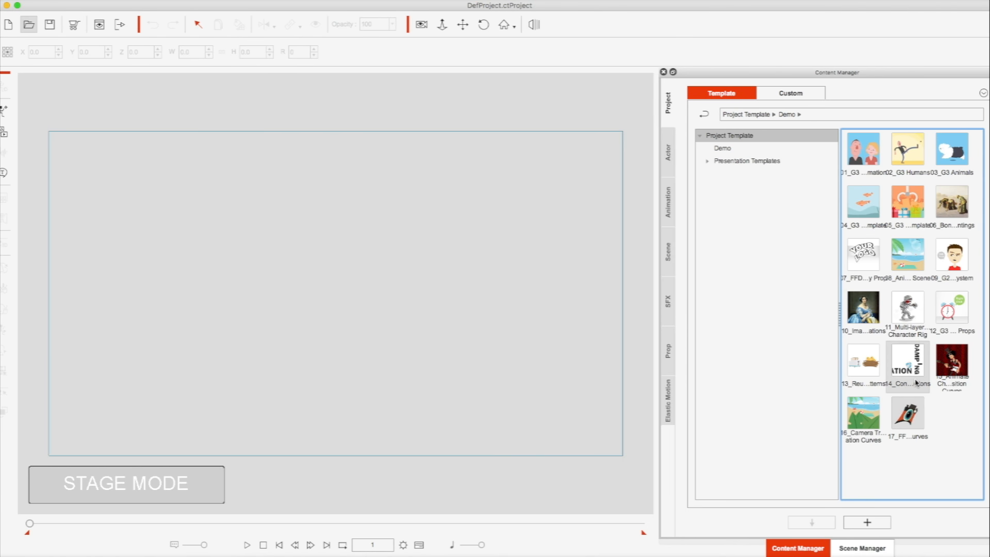
{"action": "left_click_drag", "start_coordinate": [953, 364], "coordinate": [369, 282]}
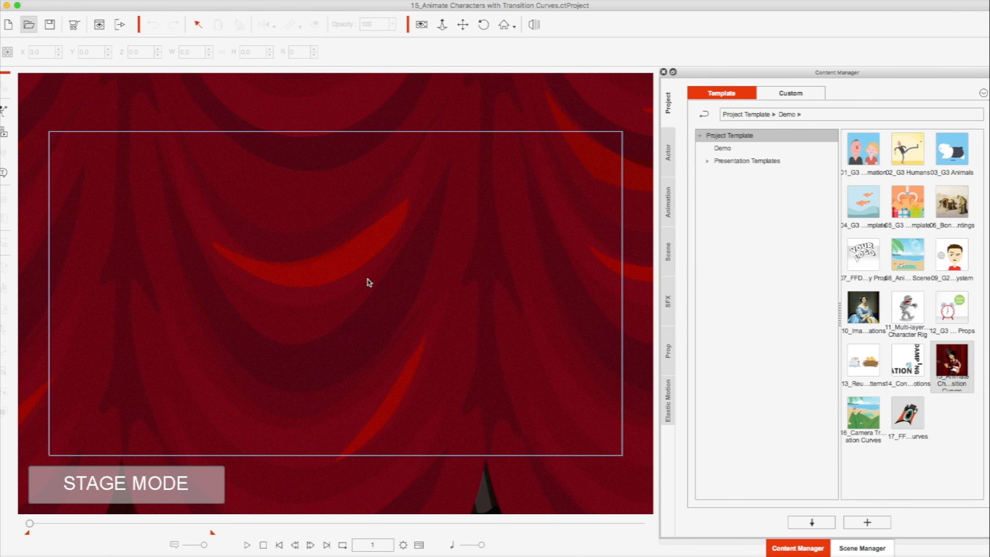
- Turn on camera record mode, then preview the project's animation and return to the first frame
{"action": "key", "text": "k"}
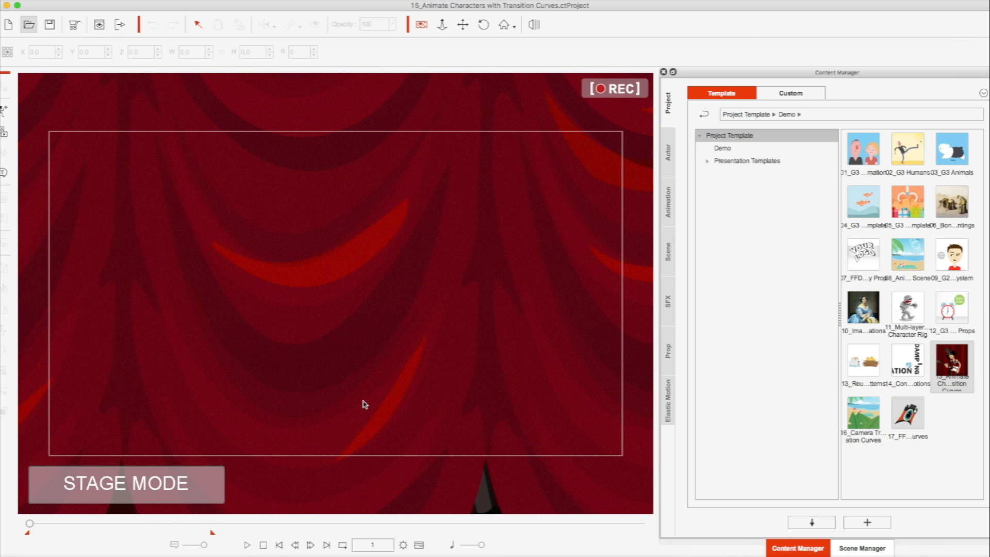
{"action": "left_click", "coordinate": [247, 544]}
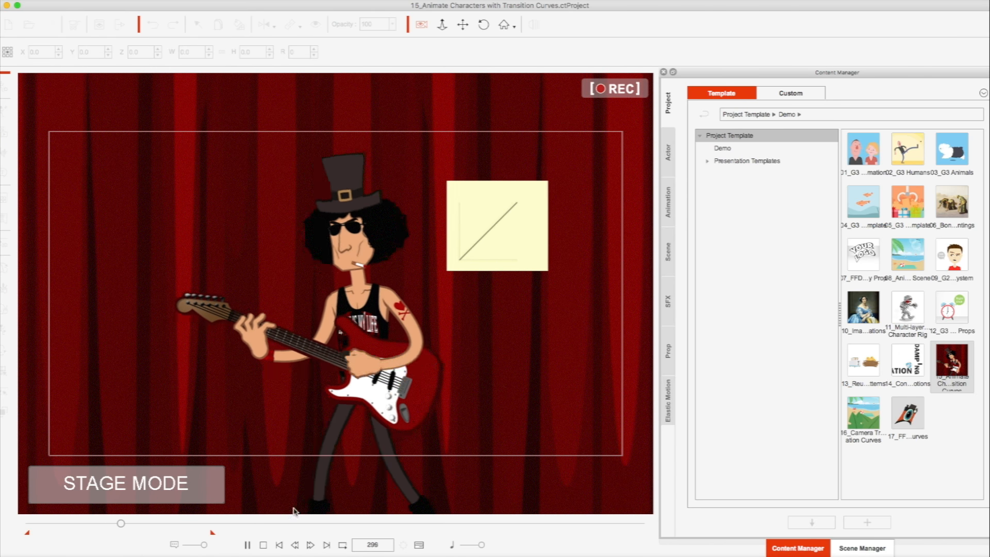
{"action": "left_click", "coordinate": [279, 545]}
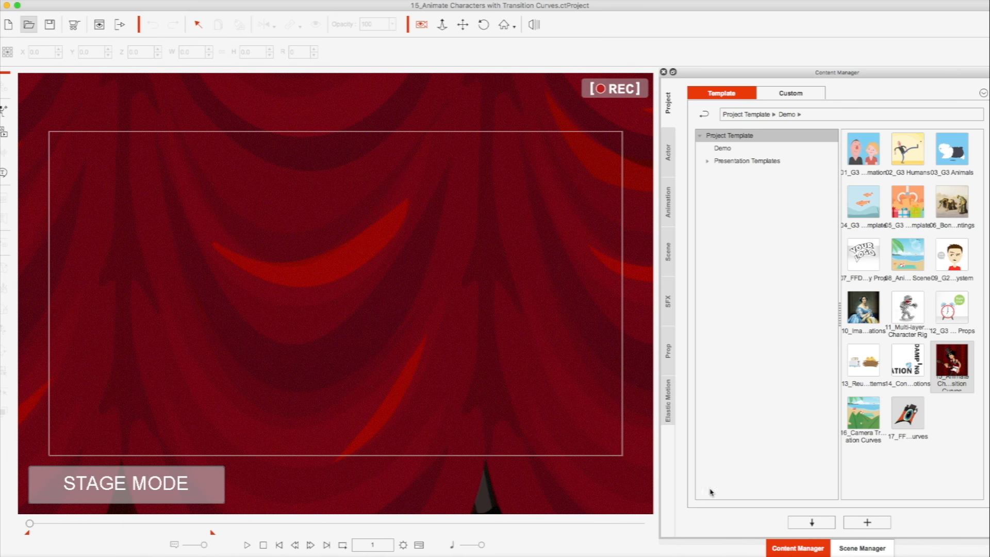
- Delete the Description, Logo and Title props from the scene
{"action": "left_click", "coordinate": [849, 546]}
{"action": "left_click", "coordinate": [762, 204]}
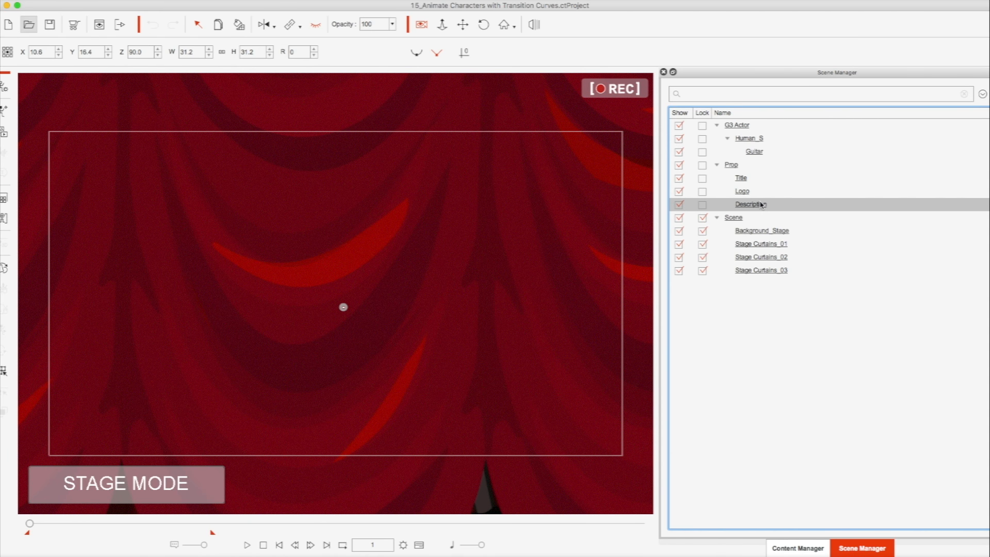
{"action": "key", "text": "Delete"}
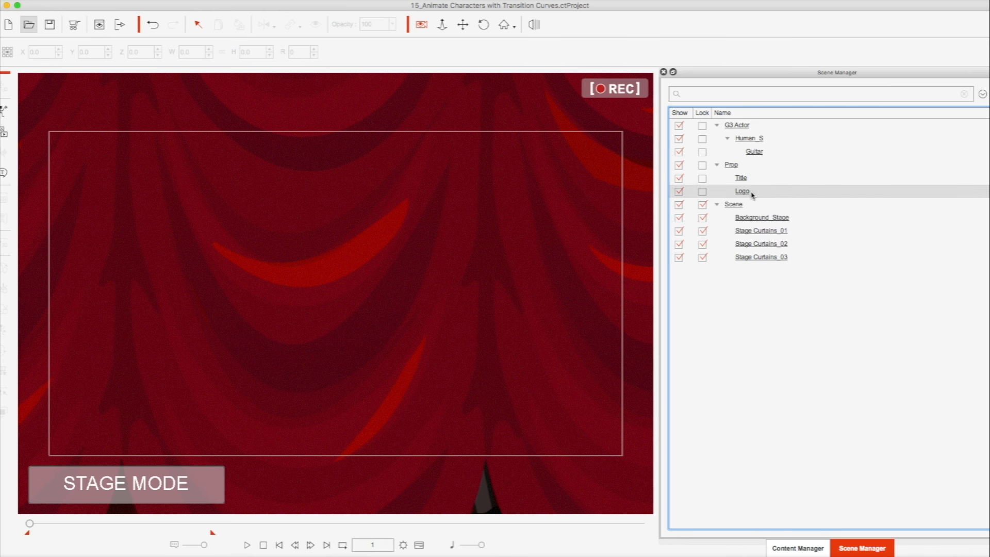
{"action": "left_click", "coordinate": [751, 194]}
{"action": "key", "text": "Delete"}
{"action": "left_click", "coordinate": [739, 178]}
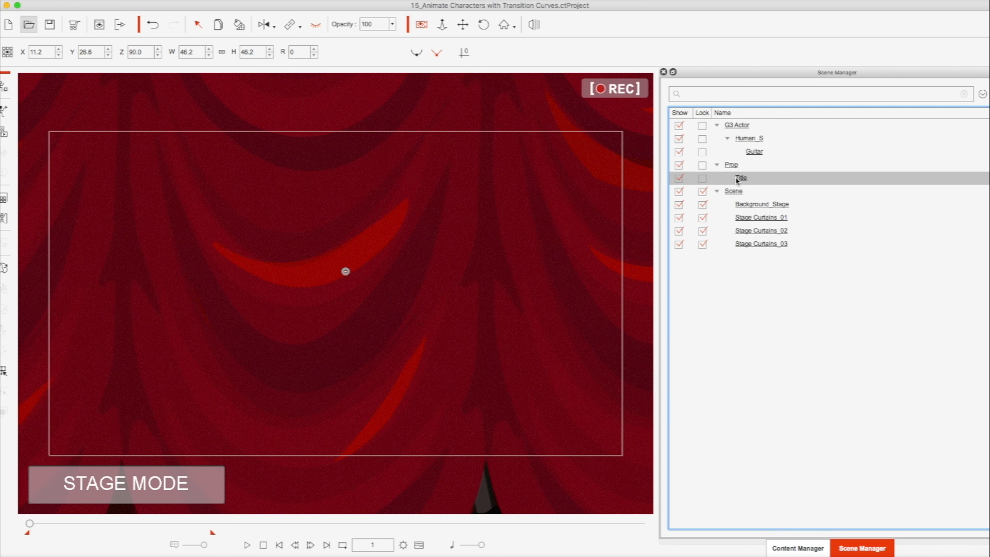
{"action": "key", "text": "Delete"}
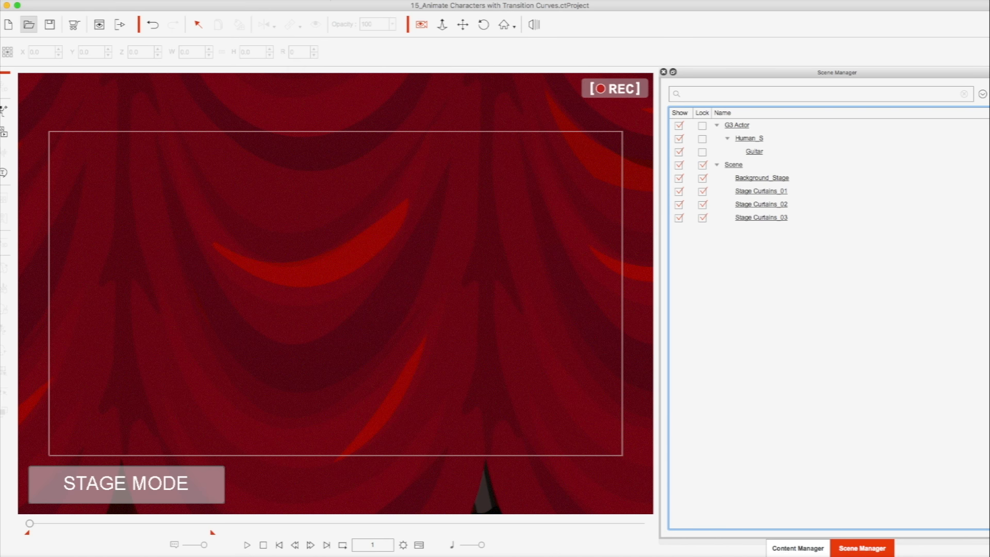
- In the video render settings, unlock the output aspect ratio and reduce the output width to 1232
{"action": "left_click", "coordinate": [316, 2]}
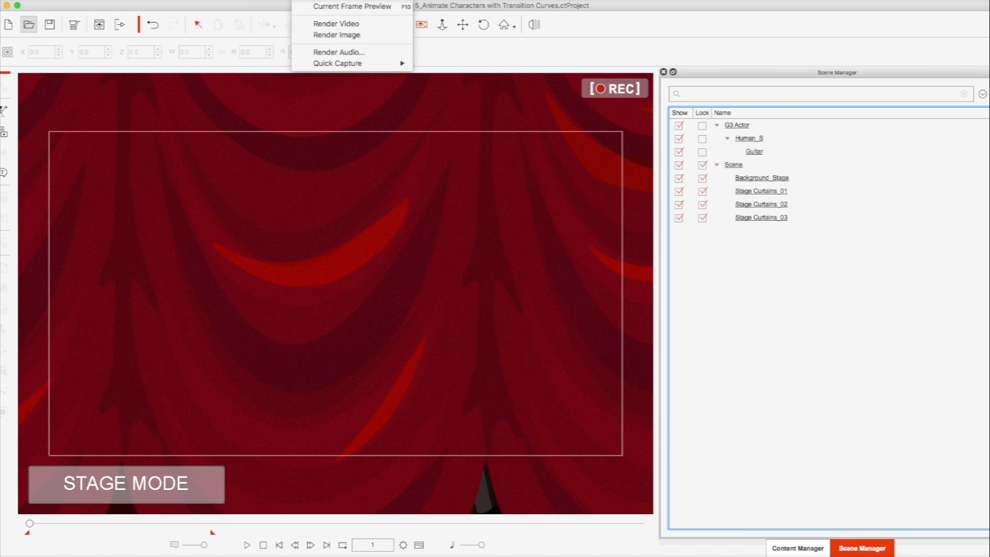
{"action": "left_click", "coordinate": [350, 29]}
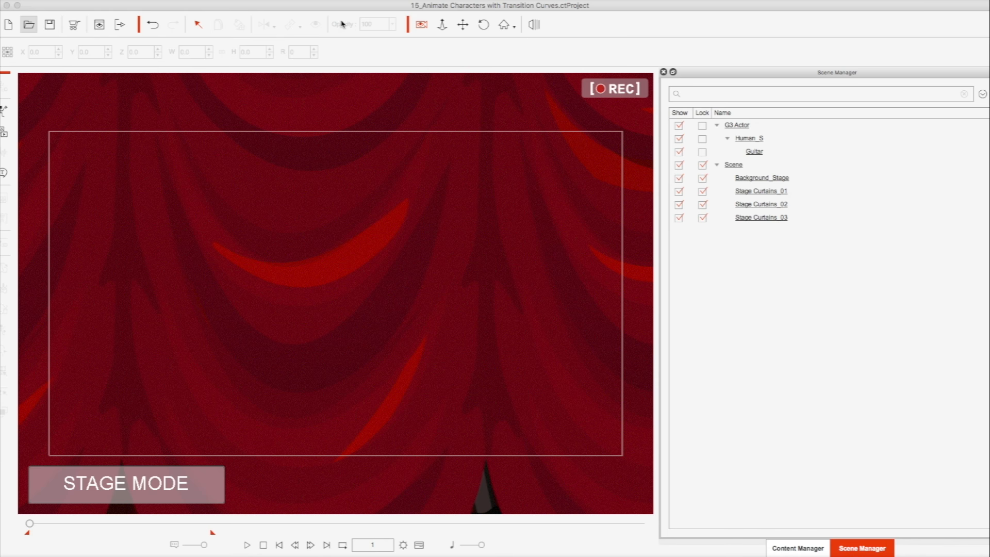
{"action": "left_click_drag", "start_coordinate": [129, 67], "coordinate": [884, 76]}
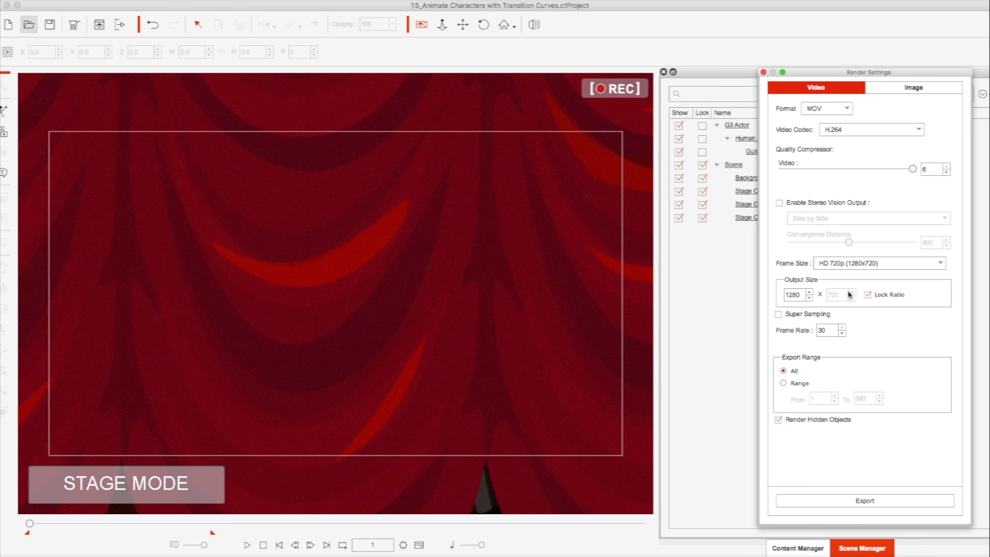
{"action": "left_click", "coordinate": [868, 296]}
{"action": "left_click", "coordinate": [811, 300]}
{"action": "left_click_drag", "start_coordinate": [811, 300], "coordinate": [810, 300]}
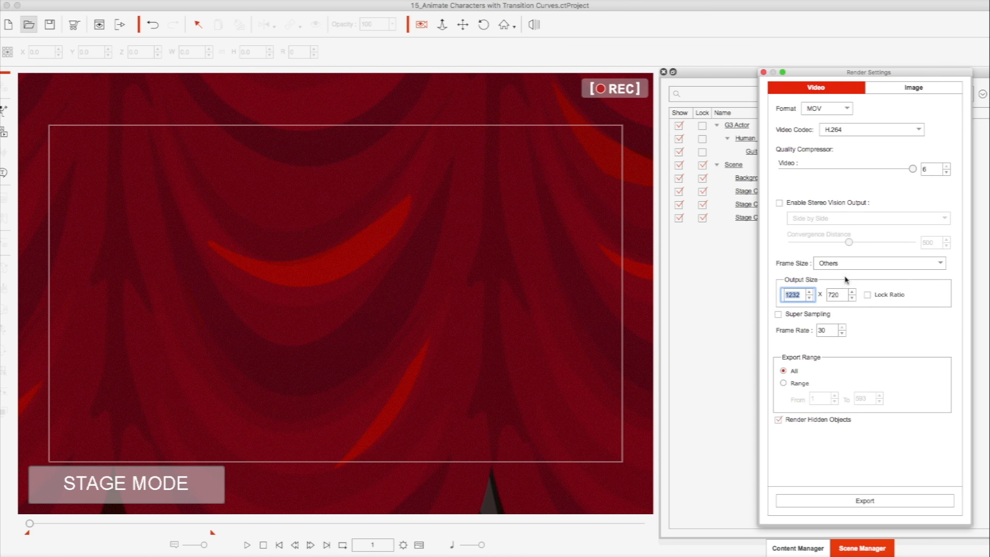
- Choose the DVD NTSC (720x480) frame size and reduce the output width to 272
{"action": "left_click", "coordinate": [858, 266]}
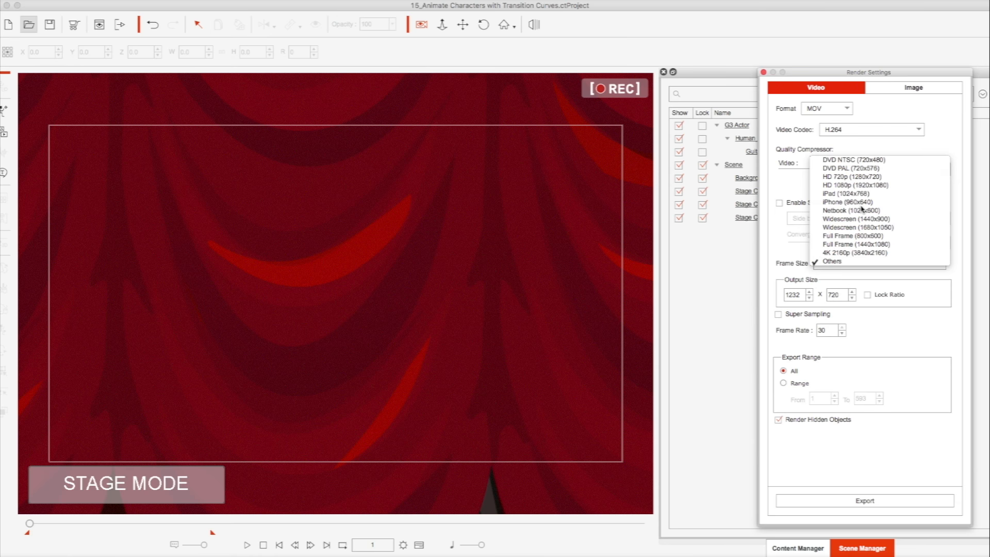
{"action": "left_click", "coordinate": [853, 162]}
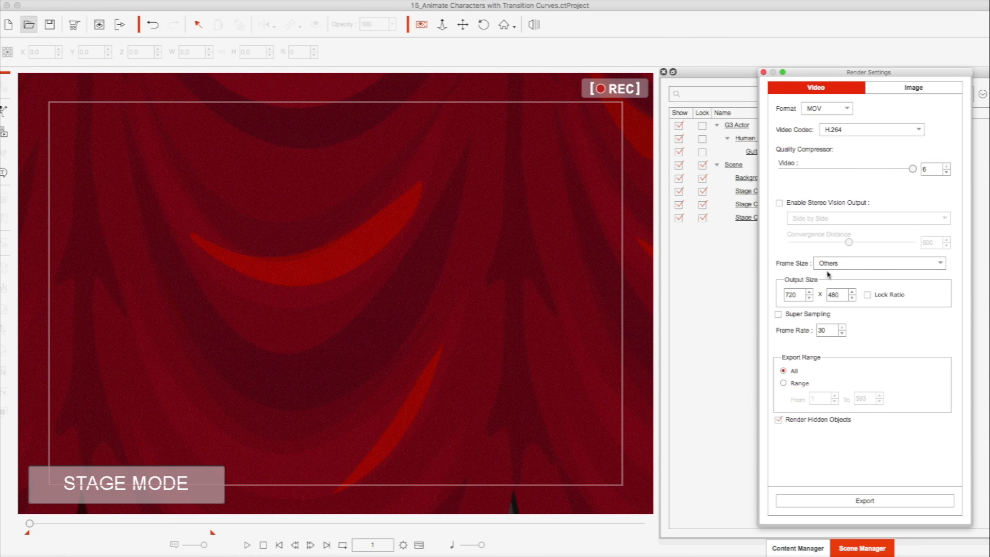
{"action": "left_click_drag", "start_coordinate": [811, 302], "coordinate": [811, 302]}
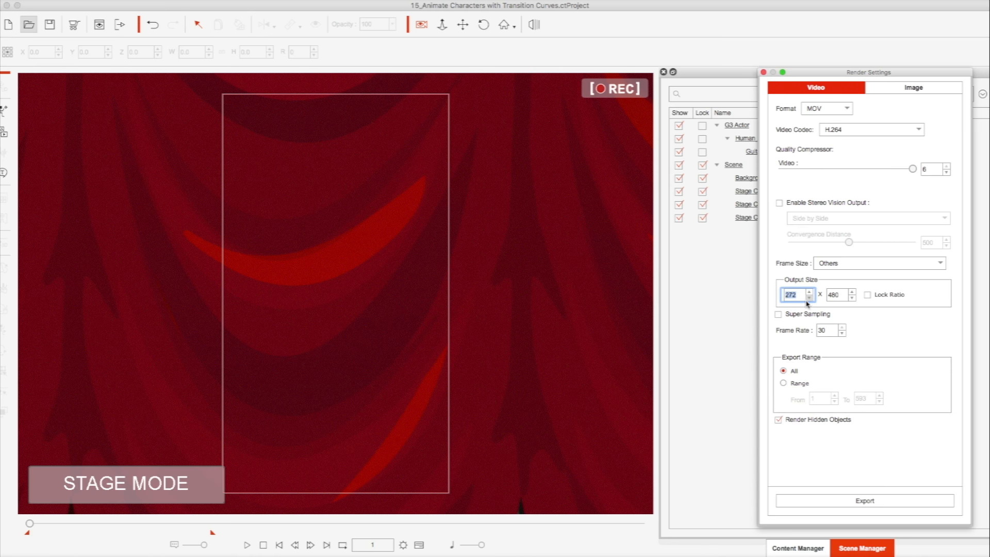
- Keep MOV as the output format and enable Super Sampling for the video render
{"action": "left_click", "coordinate": [828, 111]}
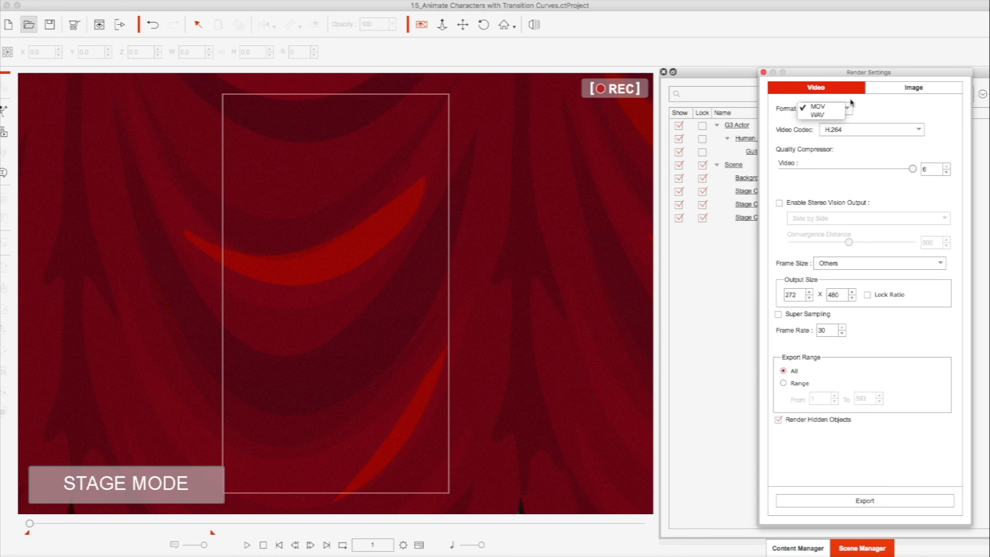
{"action": "left_click", "coordinate": [884, 101]}
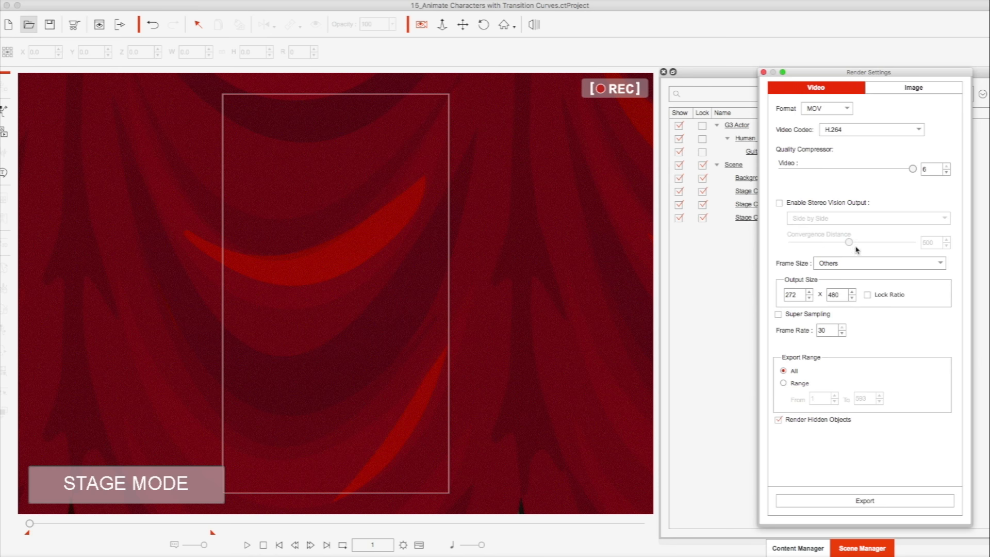
{"action": "left_click", "coordinate": [808, 316]}
- Limit the export to a frame range starting at frame 20 and exclude hidden objects from rendering
{"action": "left_click", "coordinate": [785, 383]}
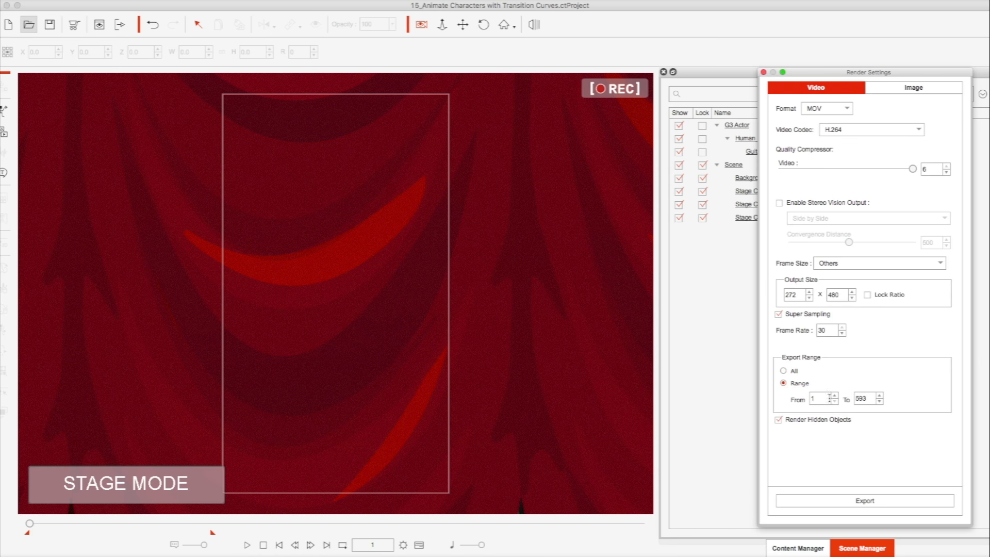
{"action": "left_click", "coordinate": [835, 396]}
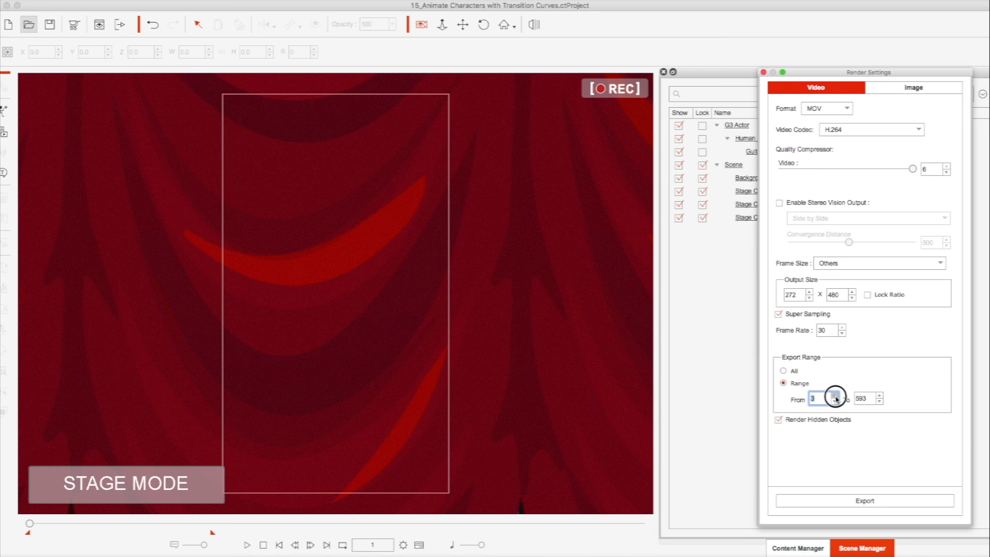
{"action": "left_click", "coordinate": [836, 397]}
{"action": "left_click", "coordinate": [834, 395]}
{"action": "left_click", "coordinate": [834, 395]}
{"action": "left_click", "coordinate": [835, 395]}
{"action": "left_click", "coordinate": [835, 395]}
{"action": "left_click", "coordinate": [834, 395]}
{"action": "left_click", "coordinate": [812, 420]}
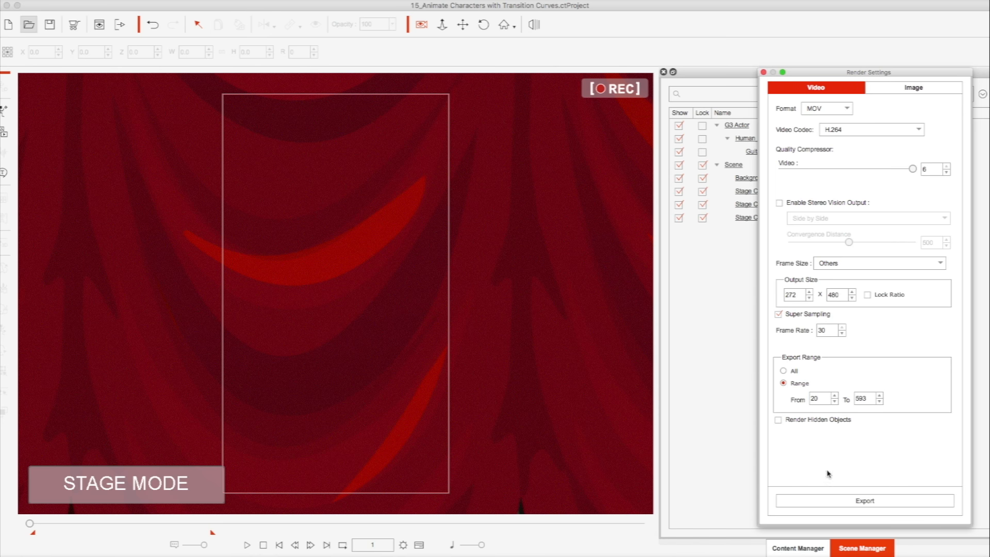
- Export the video as "Phone video" into the Phone Demo folder on the Desktop
{"action": "left_click", "coordinate": [846, 498]}
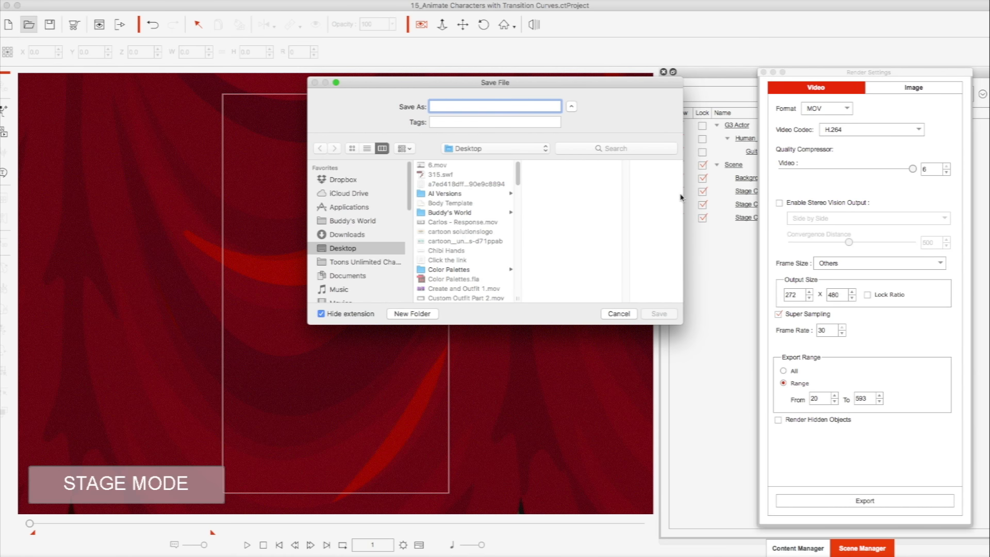
{"action": "scroll", "coordinate": [454, 217], "scroll_direction": "down", "scroll_amount": 10}
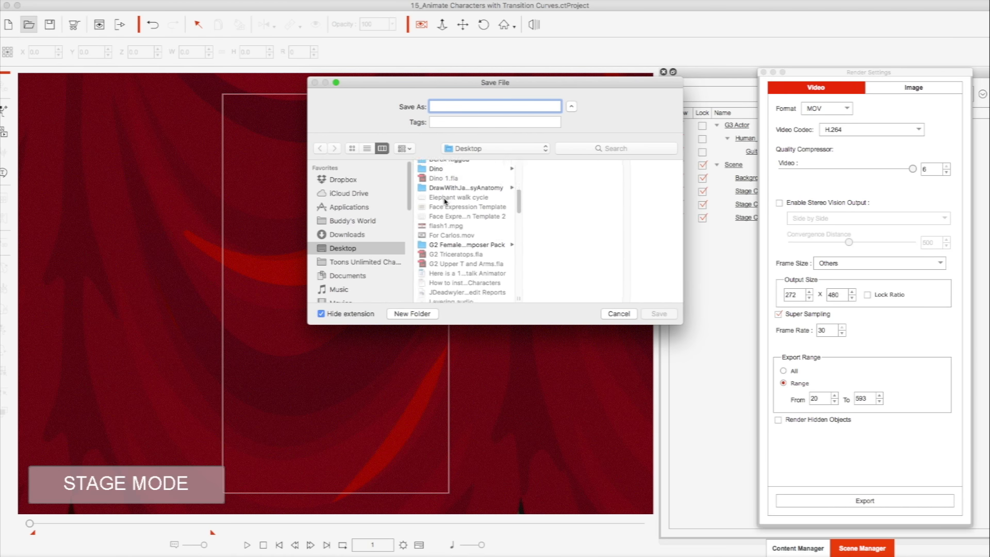
{"action": "scroll", "coordinate": [445, 202], "scroll_direction": "down", "scroll_amount": 5}
{"action": "scroll", "coordinate": [446, 222], "scroll_direction": "down", "scroll_amount": 3}
{"action": "left_click", "coordinate": [448, 243]}
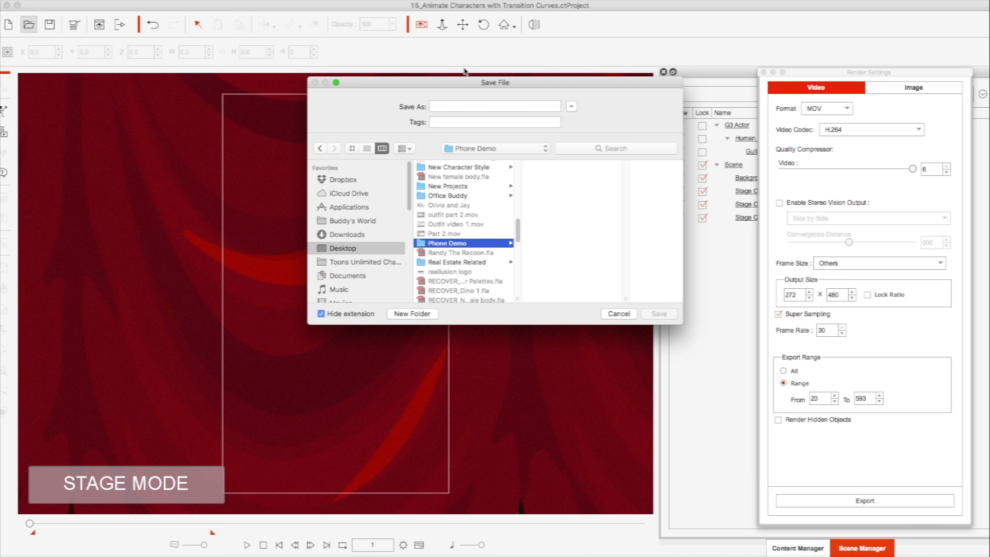
{"action": "left_click", "coordinate": [456, 107]}
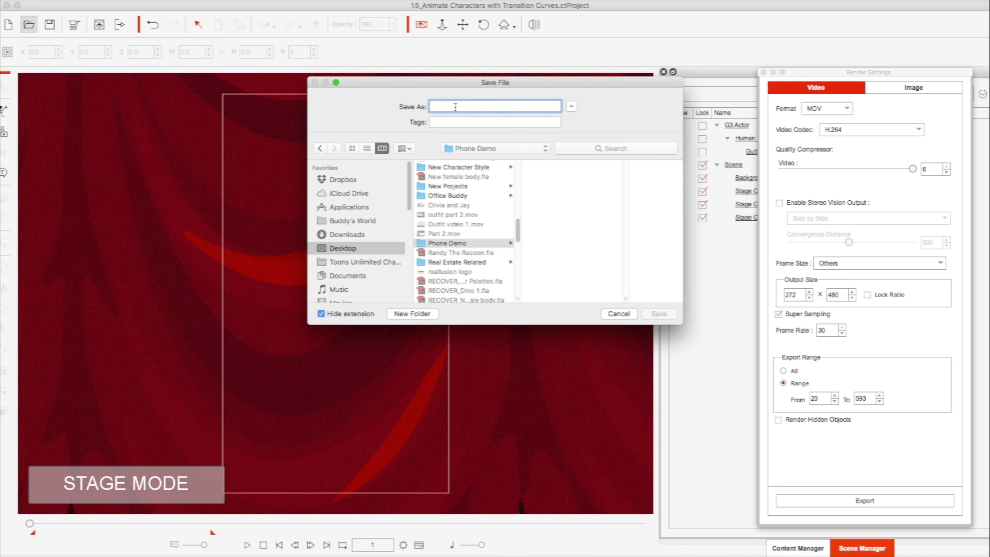
{"action": "type", "text": "Phone video"}
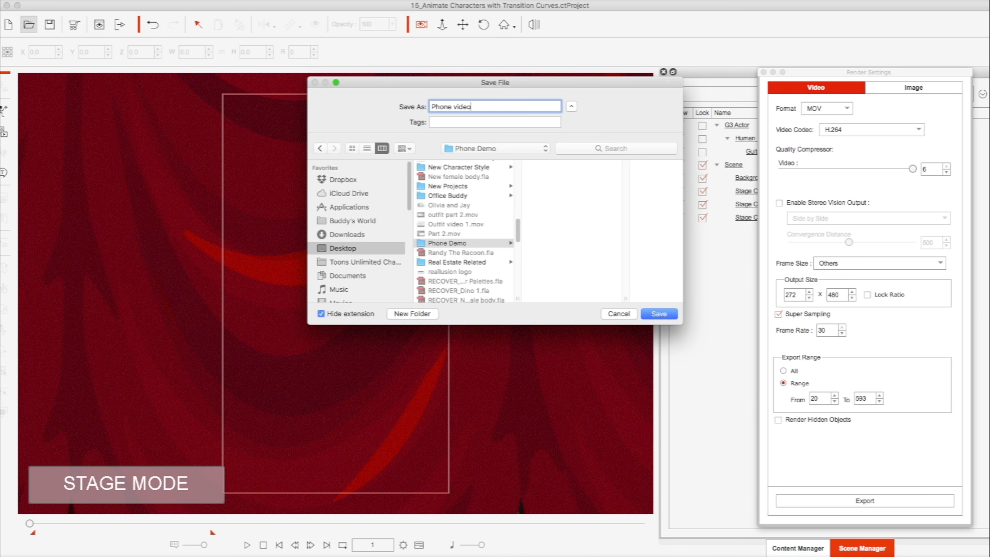
{"action": "key", "text": "Return"}
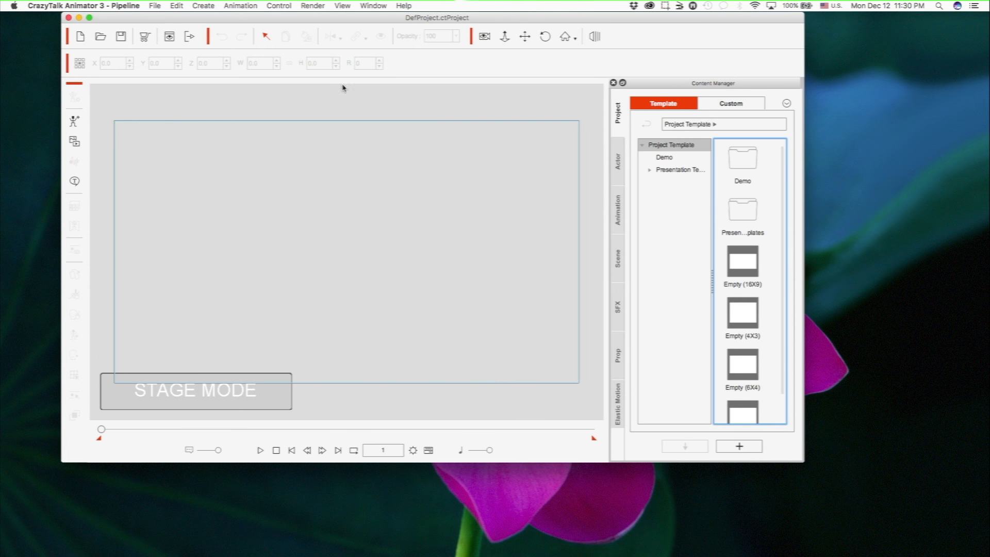
- Add the G2_Eddie character from the G2 actor templates to the empty stage and open it in Composer mode
{"action": "left_click", "coordinate": [90, 18]}
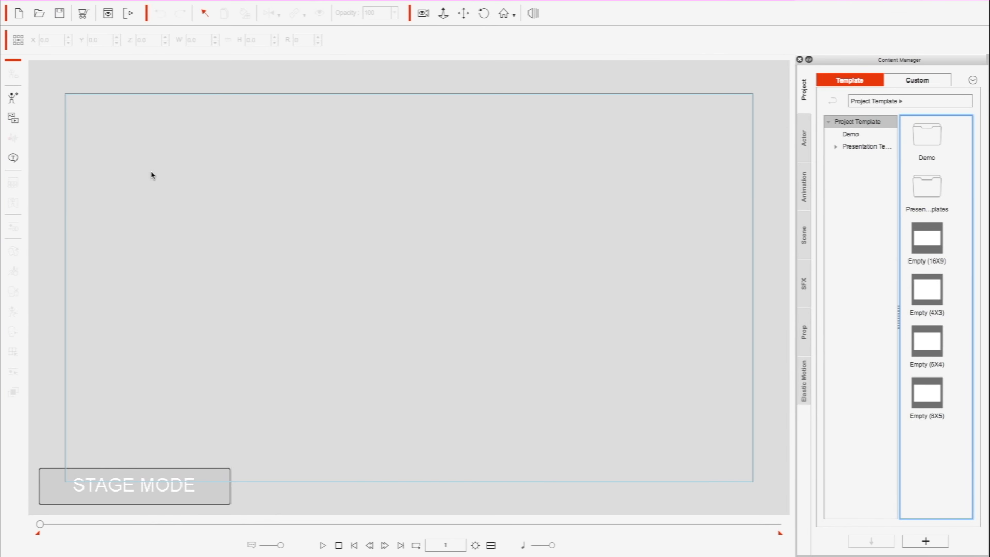
{"action": "left_click", "coordinate": [802, 149]}
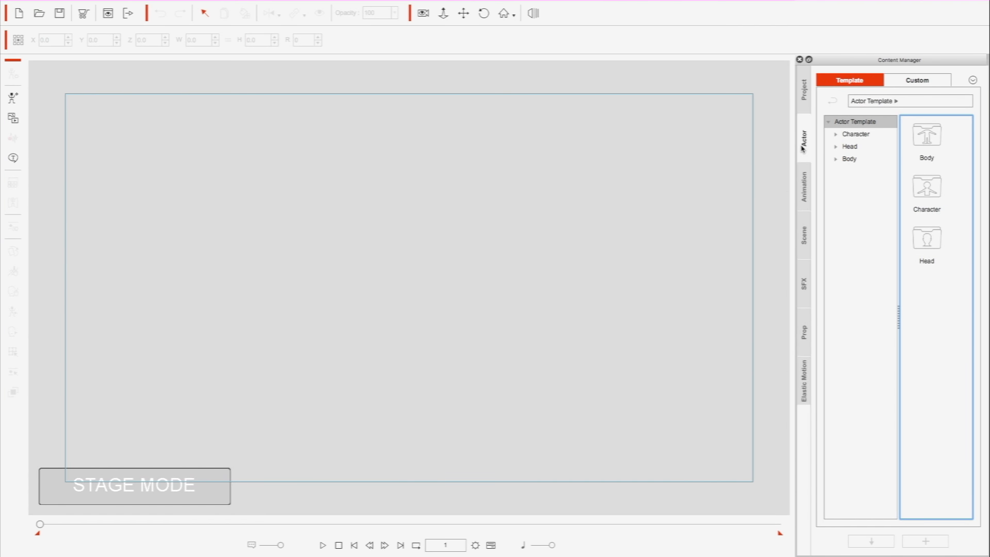
{"action": "double_click", "coordinate": [929, 185]}
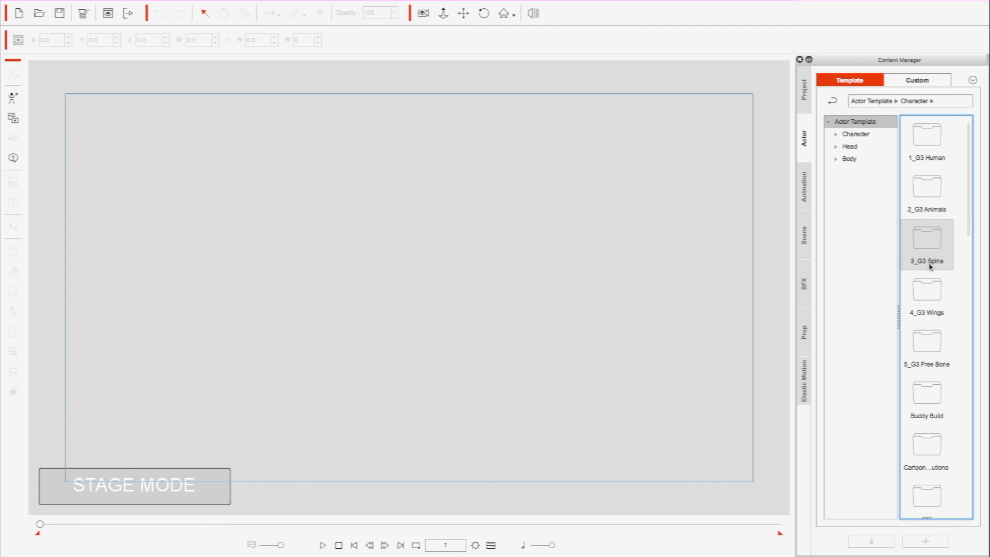
{"action": "scroll", "coordinate": [925, 225], "scroll_direction": "down", "scroll_amount": 5}
{"action": "scroll", "coordinate": [924, 224], "scroll_direction": "up", "scroll_amount": 5}
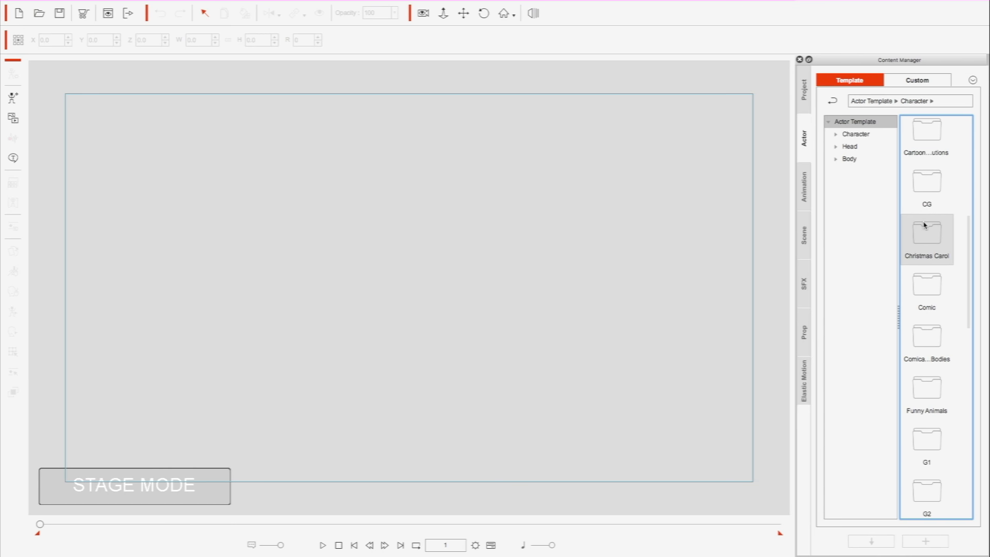
{"action": "left_click", "coordinate": [836, 135]}
{"action": "left_click", "coordinate": [836, 135]}
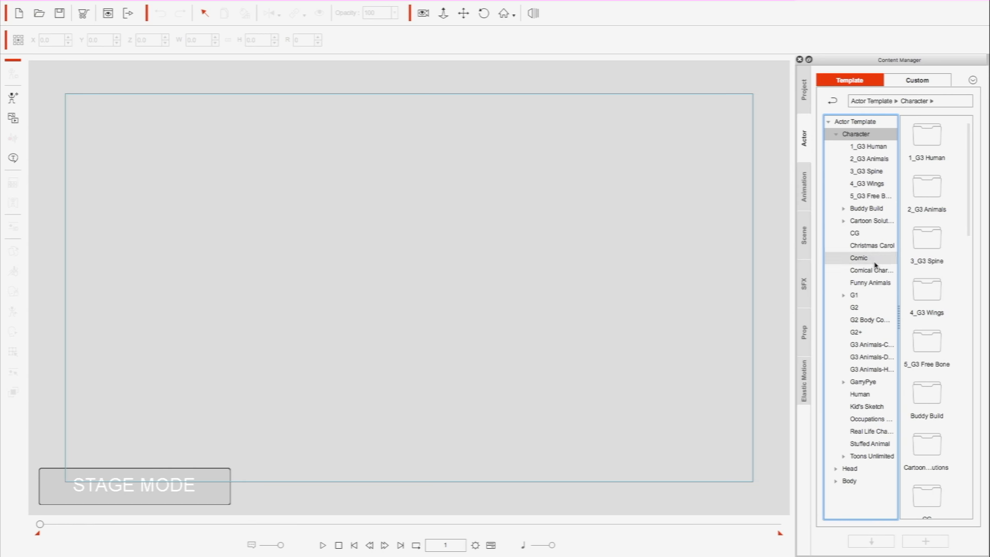
{"action": "left_click", "coordinate": [856, 308]}
{"action": "left_click_drag", "start_coordinate": [935, 343], "coordinate": [642, 273]}
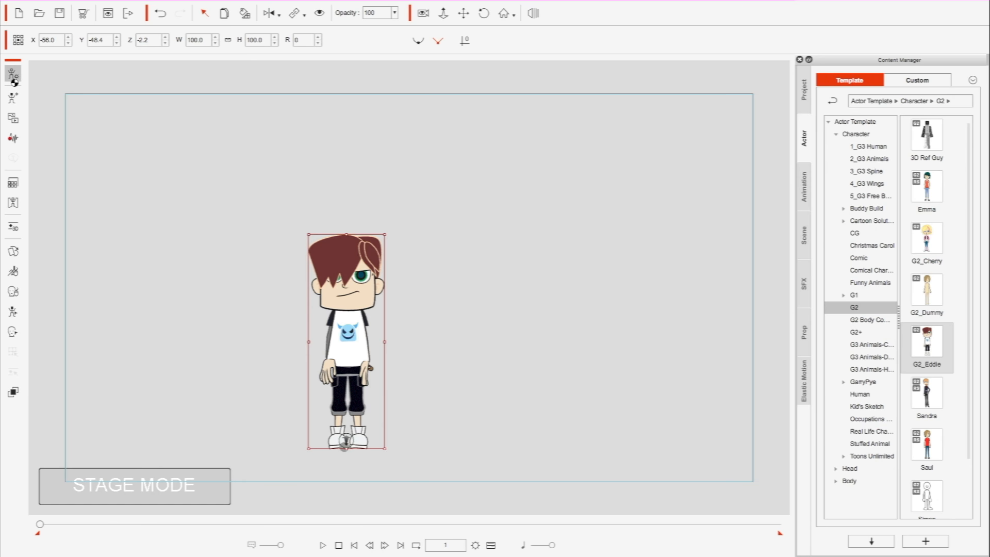
{"action": "double_click", "coordinate": [331, 301]}
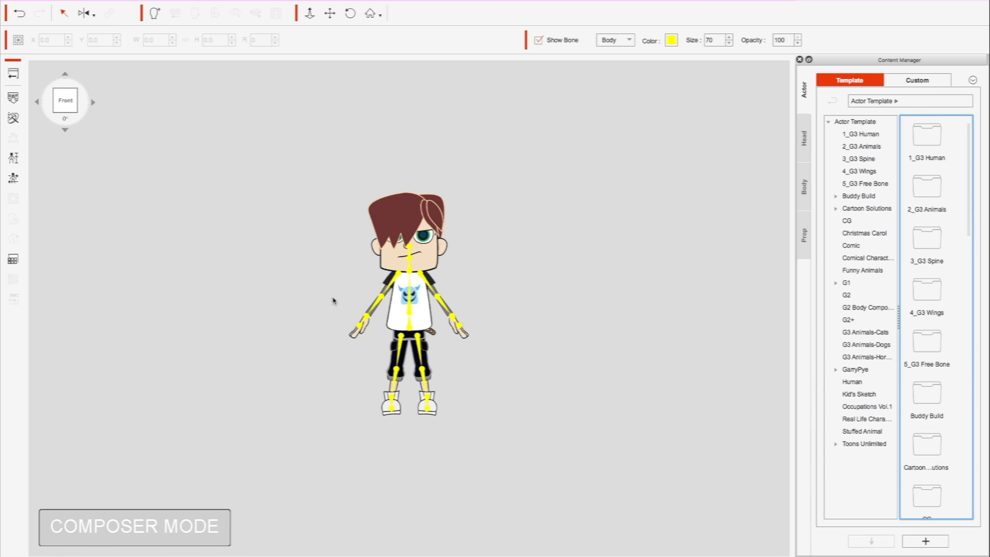
- Select the character's left hand bone and open its sprites in the Vector Grouping Tool
{"action": "left_click", "coordinate": [460, 332]}
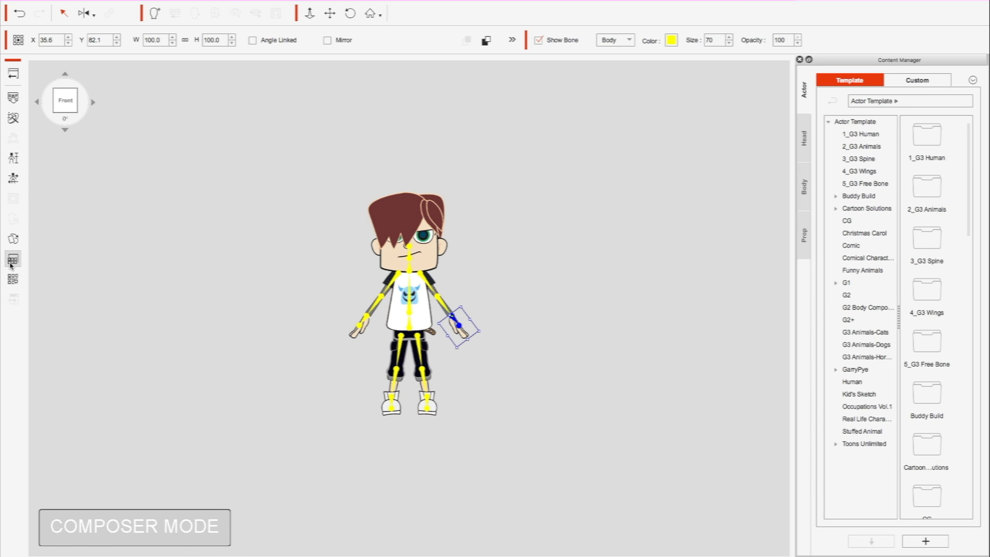
{"action": "left_click", "coordinate": [12, 262]}
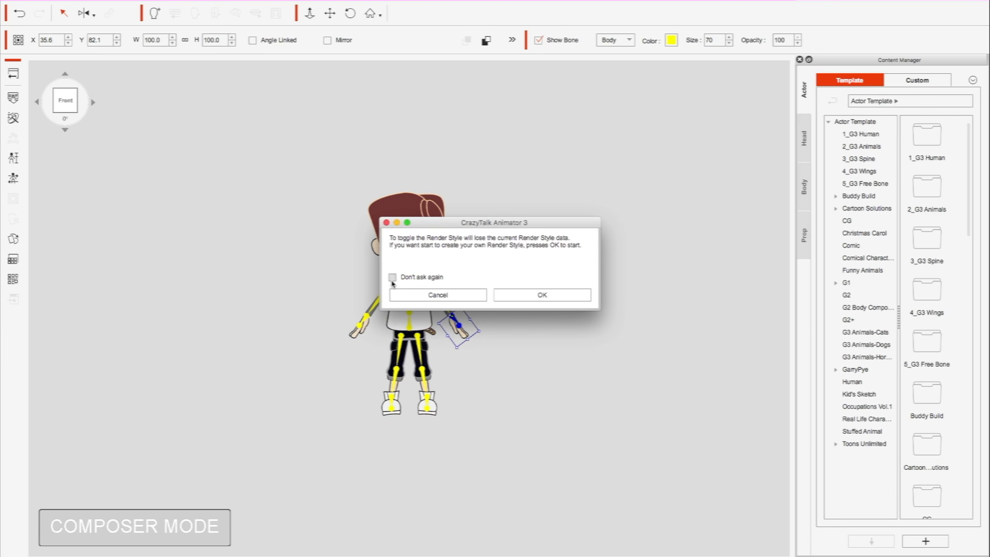
{"action": "left_click", "coordinate": [528, 295]}
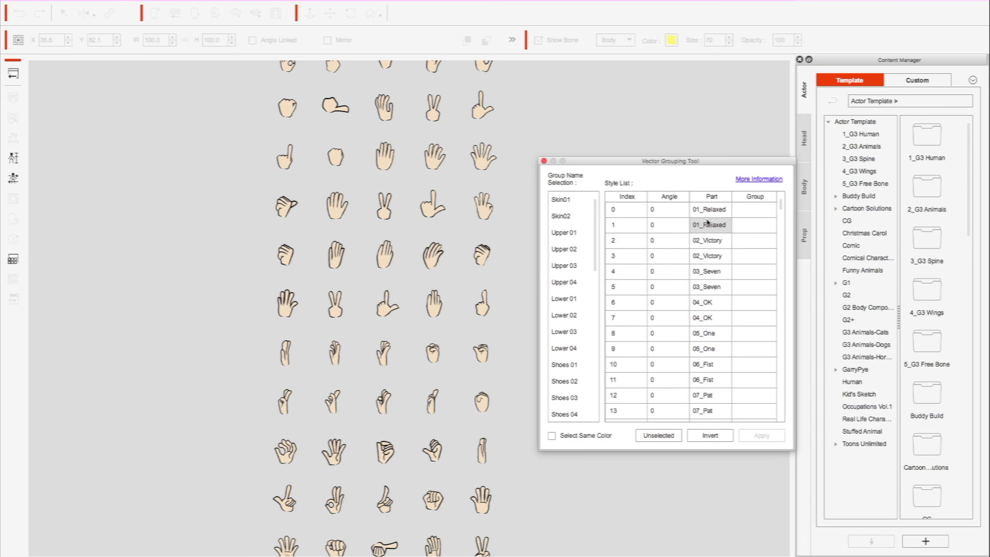
- Assign the index 1 vector of the relaxed hand and all vectors of the same color to the Skin01 group
{"action": "left_click", "coordinate": [698, 228]}
{"action": "left_click", "coordinate": [597, 439]}
{"action": "left_click", "coordinate": [565, 201]}
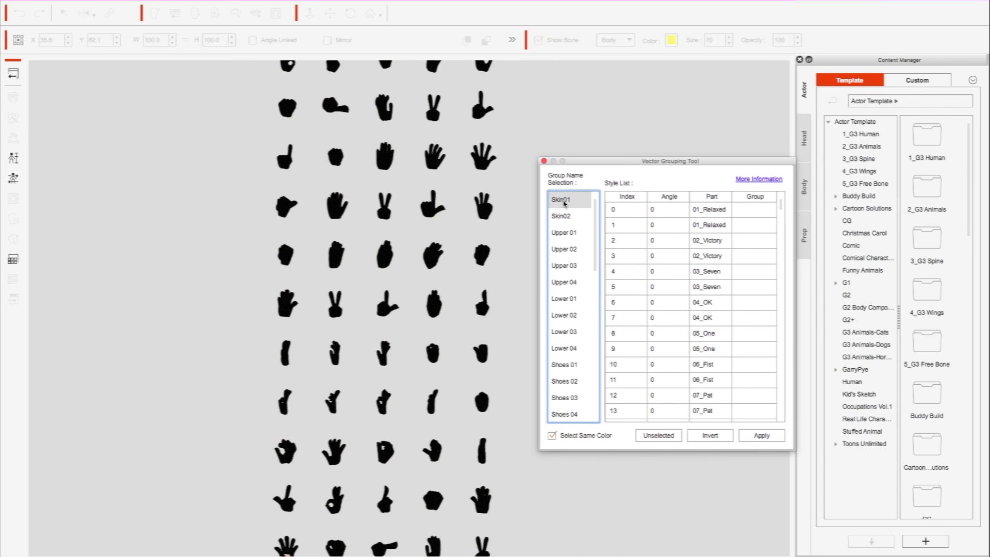
{"action": "left_click", "coordinate": [760, 437]}
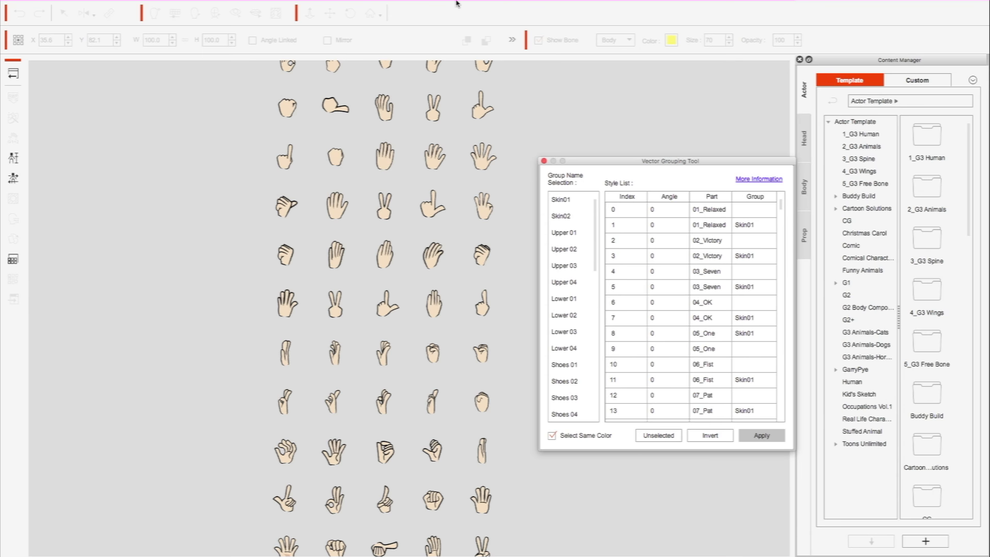
- Show the Scene Manager and switch the vector grouping to the Left Forearm
{"action": "mouse_move", "coordinate": [456, 4]}
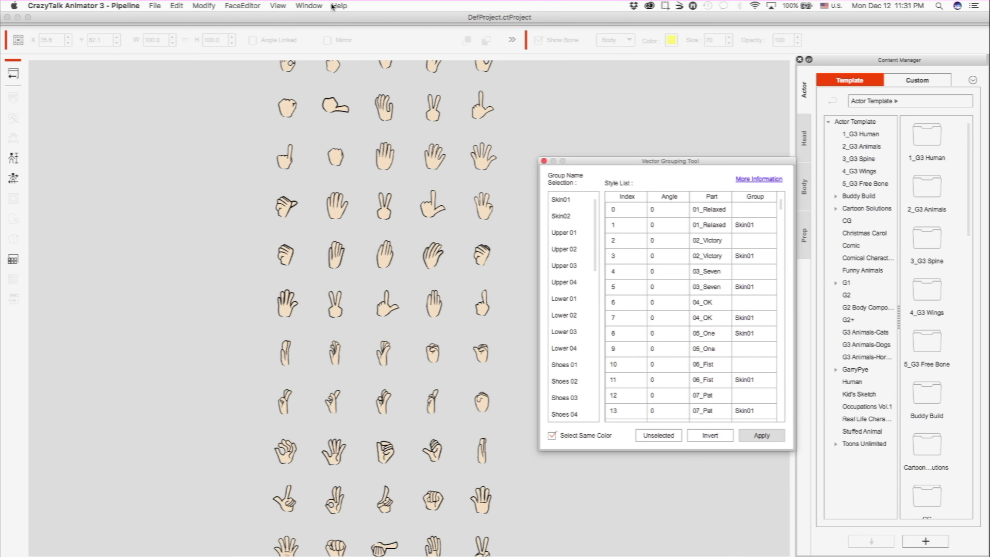
{"action": "left_click", "coordinate": [315, 6]}
{"action": "left_click", "coordinate": [347, 136]}
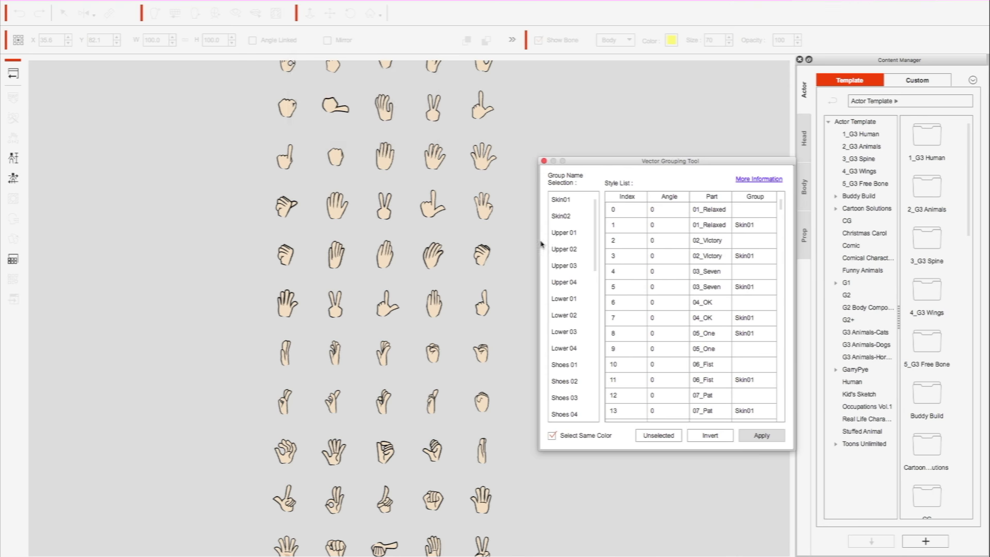
{"action": "left_click", "coordinate": [917, 548]}
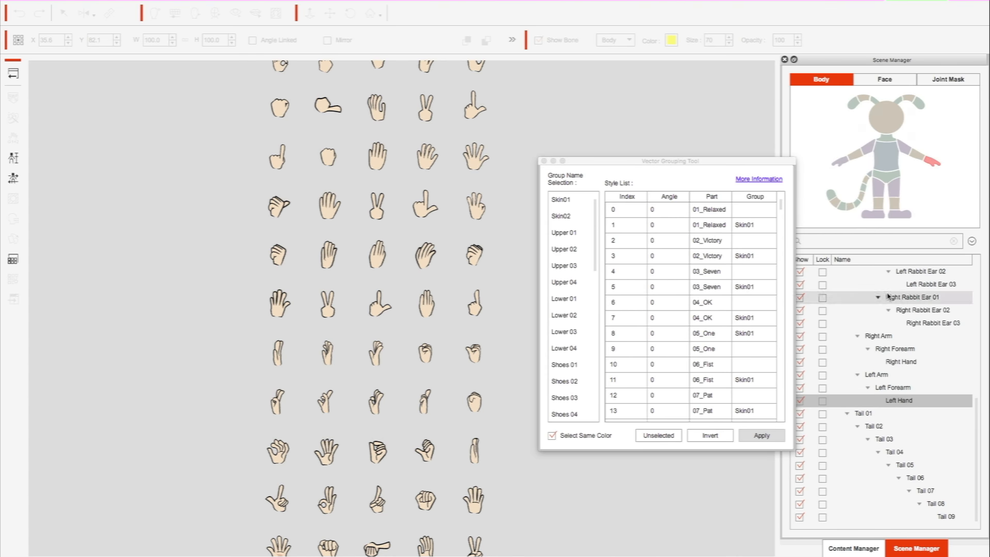
{"action": "left_click", "coordinate": [918, 155]}
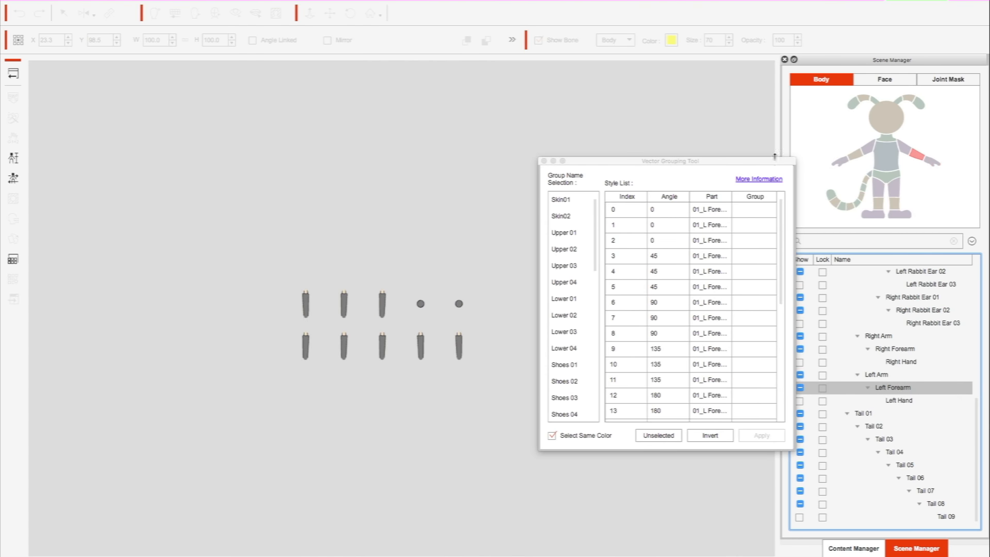
- Assign the forearm's index 1 vector and its same-colored vectors to Skin01, and return to Stage mode
{"action": "left_click", "coordinate": [741, 213]}
{"action": "left_click", "coordinate": [745, 223]}
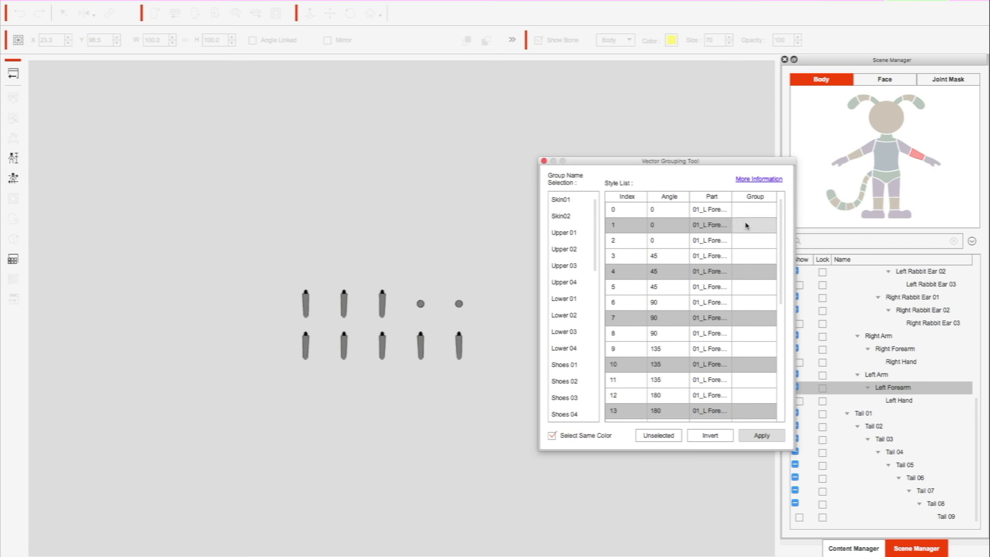
{"action": "left_click", "coordinate": [568, 202]}
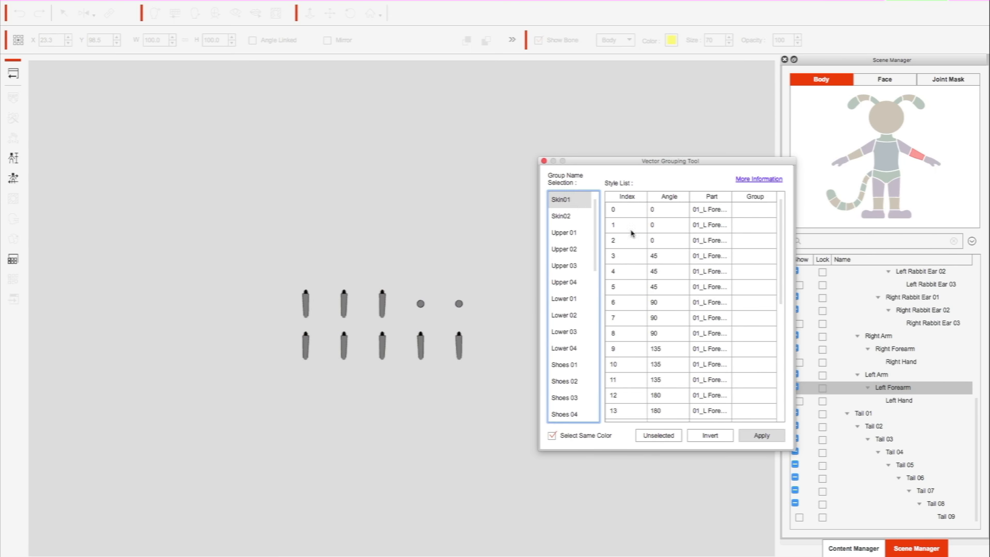
{"action": "left_click", "coordinate": [771, 437]}
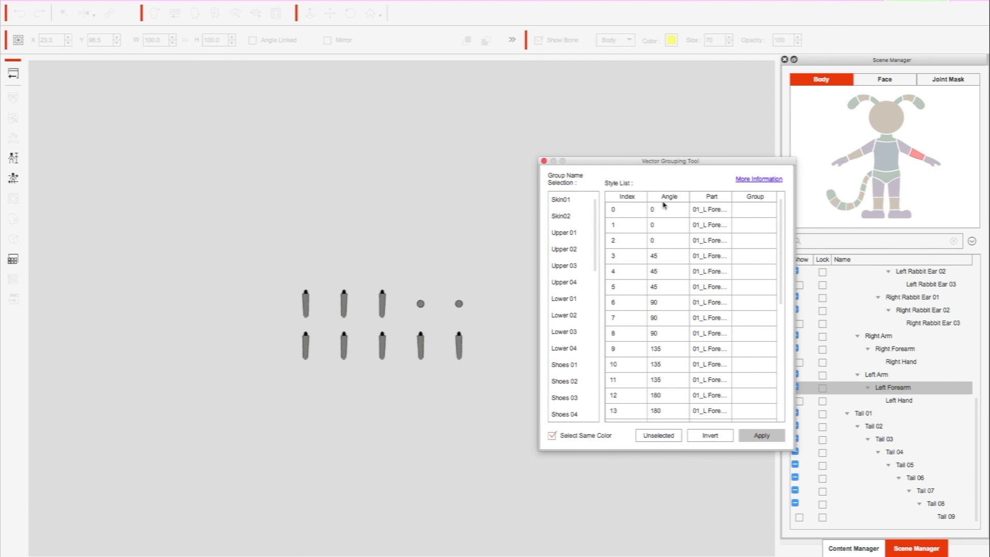
{"action": "left_click", "coordinate": [544, 161]}
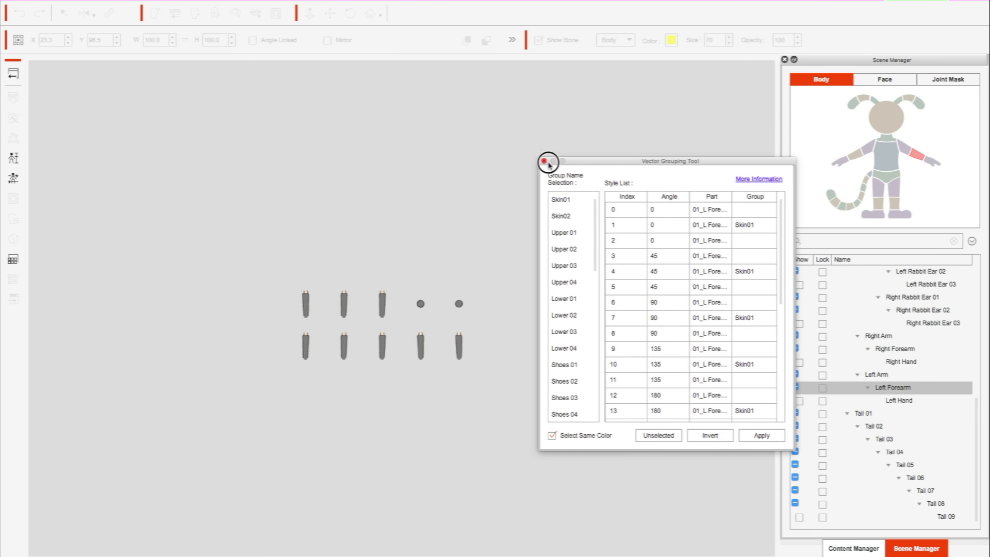
{"action": "left_click", "coordinate": [14, 73]}
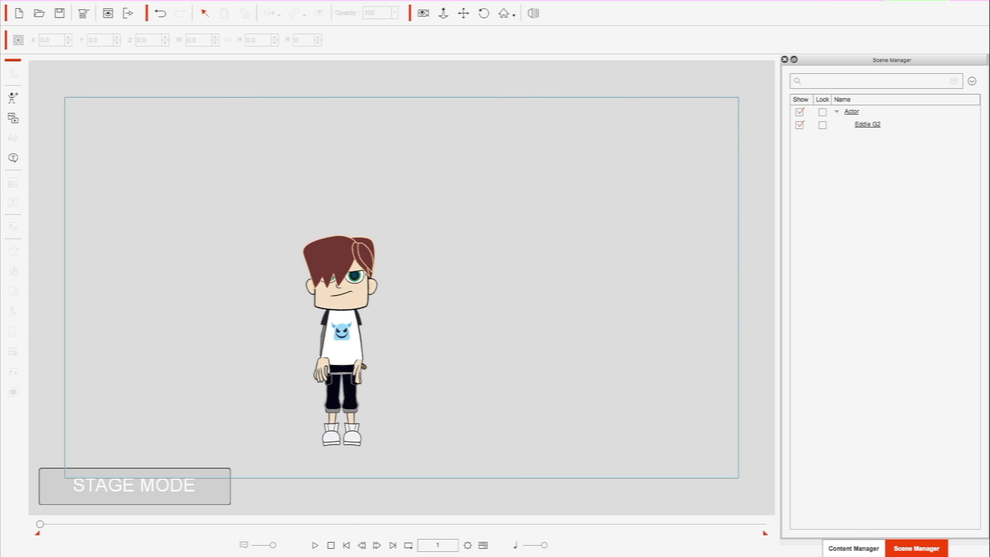
- Import the Phone video file onto the stage as a prop, preview its playback, and return to the first frame
{"action": "left_click_drag", "start_coordinate": [2, 222], "coordinate": [512, 223]}
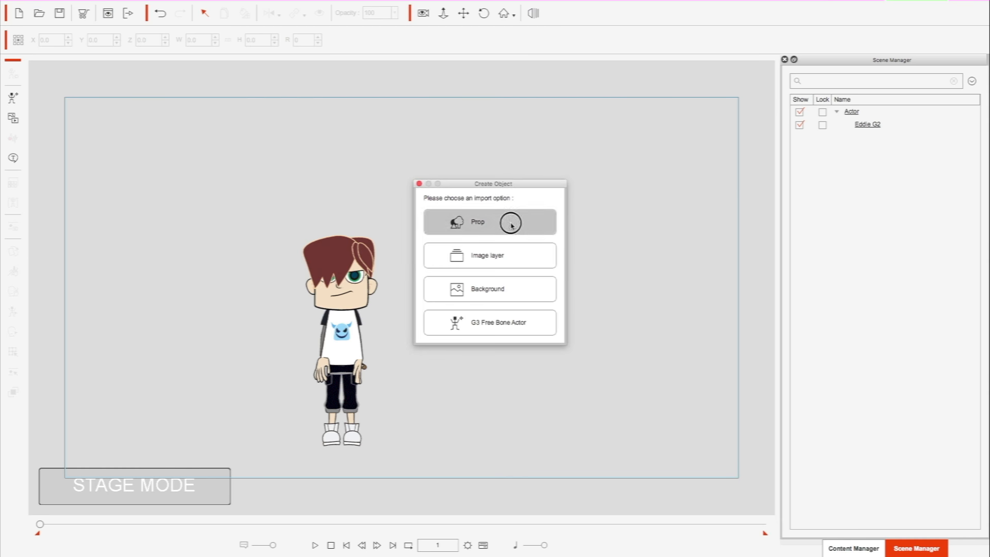
{"action": "left_click", "coordinate": [511, 223]}
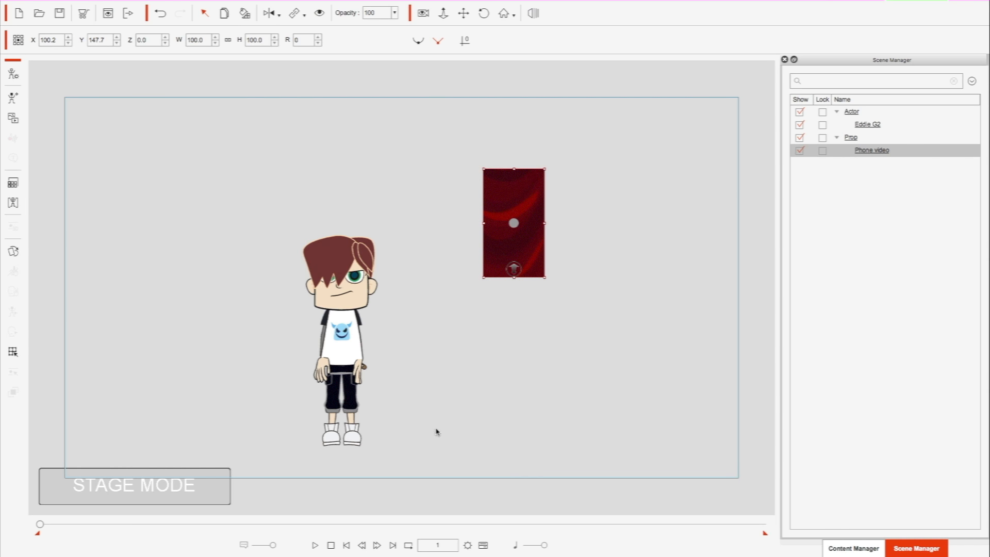
{"action": "left_click", "coordinate": [315, 546]}
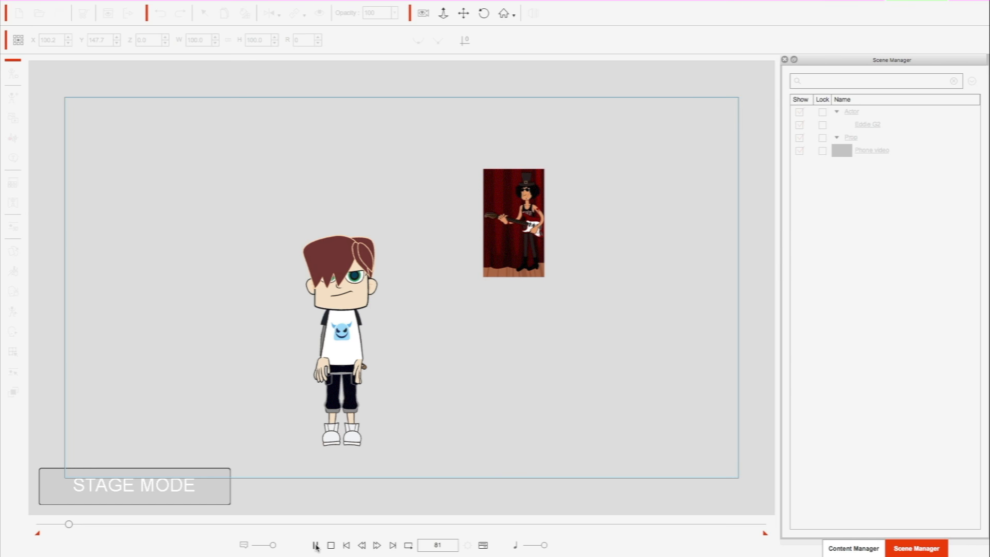
{"action": "left_click", "coordinate": [330, 546]}
{"action": "left_click", "coordinate": [346, 546]}
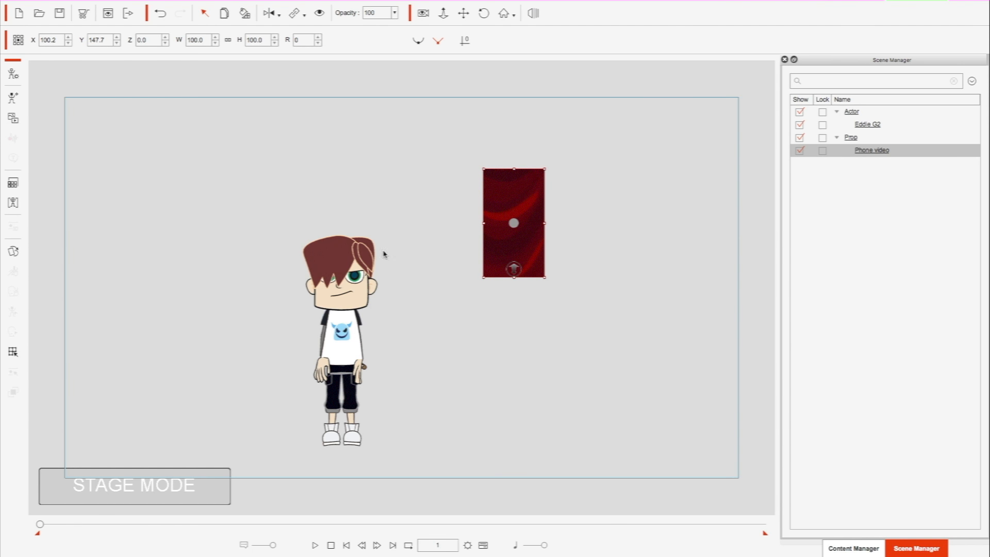
- Move the Phone video prop beside Eddie, scale it down to phone size, and place it well clear of his head
{"action": "left_click_drag", "start_coordinate": [511, 193], "coordinate": [444, 276]}
{"action": "left_click", "coordinate": [354, 302]}
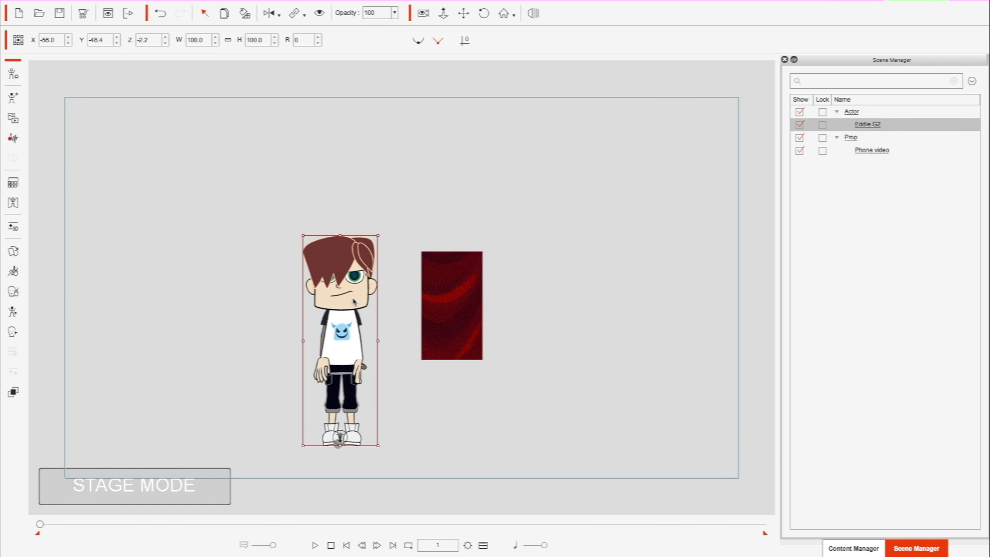
{"action": "left_click", "coordinate": [464, 13]}
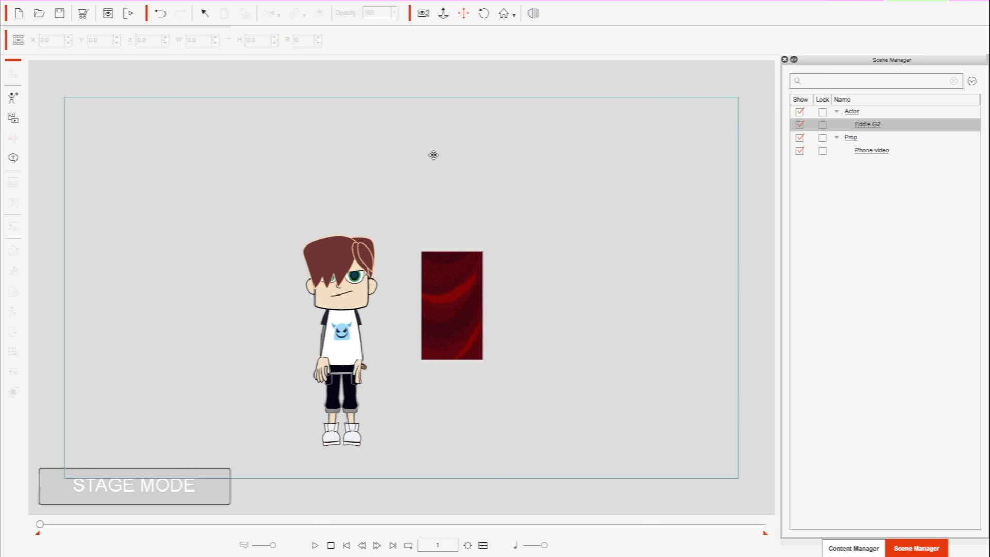
{"action": "scroll", "coordinate": [433, 154], "scroll_direction": "up", "scroll_amount": 5}
{"action": "scroll", "coordinate": [433, 155], "scroll_direction": "up", "scroll_amount": 5}
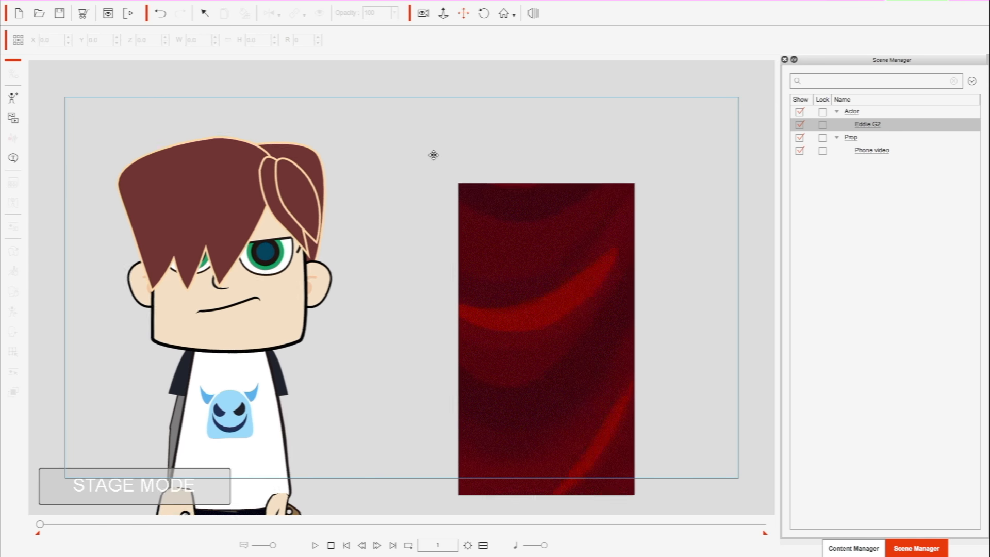
{"action": "scroll", "coordinate": [433, 155], "scroll_direction": "up", "scroll_amount": 2}
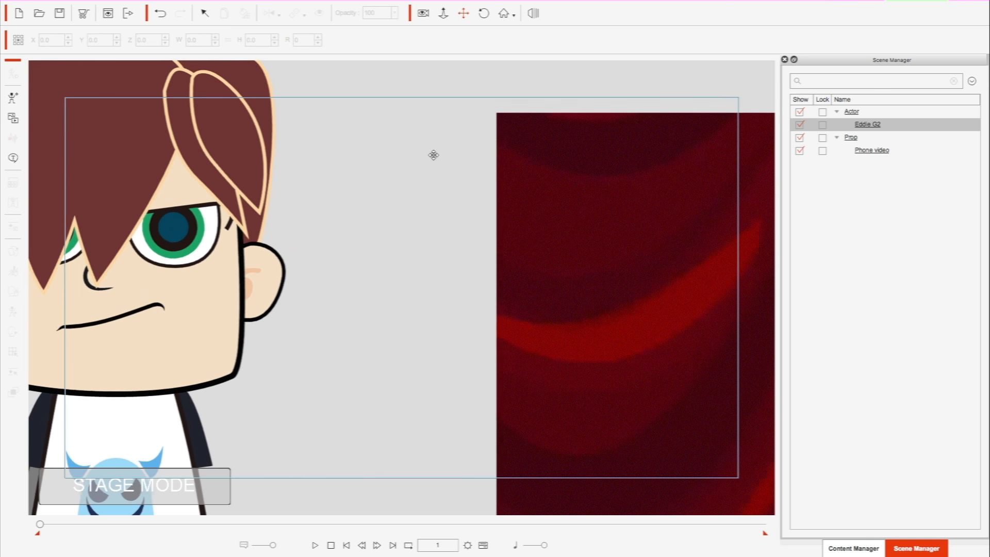
{"action": "left_click", "coordinate": [527, 151]}
{"action": "left_click_drag", "start_coordinate": [499, 108], "coordinate": [615, 303]}
{"action": "left_click_drag", "start_coordinate": [640, 343], "coordinate": [650, 164]}
- Move the Eddie G2 actor mostly out of the camera frame, to about X -109.1, Y -32.3
{"action": "left_click", "coordinate": [140, 333]}
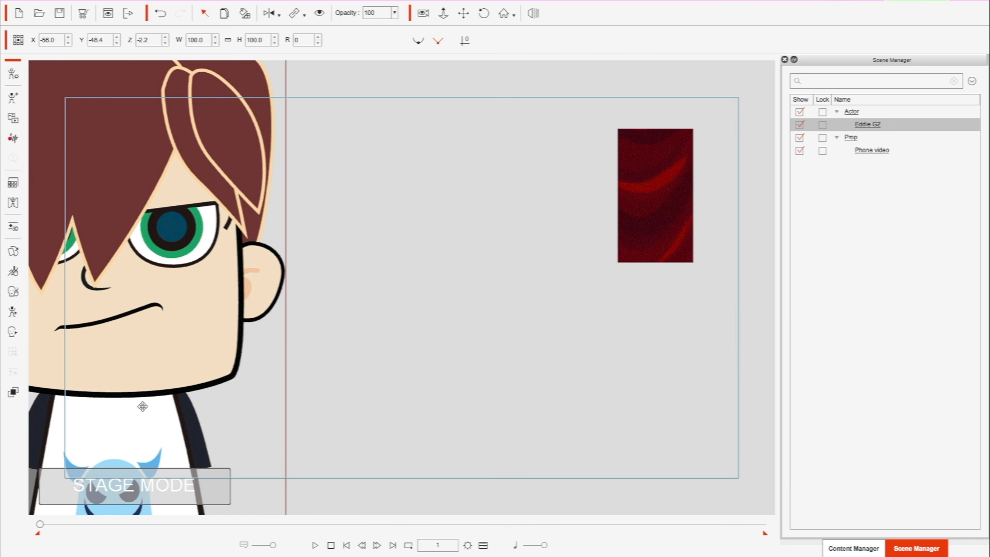
{"action": "left_click", "coordinate": [464, 13]}
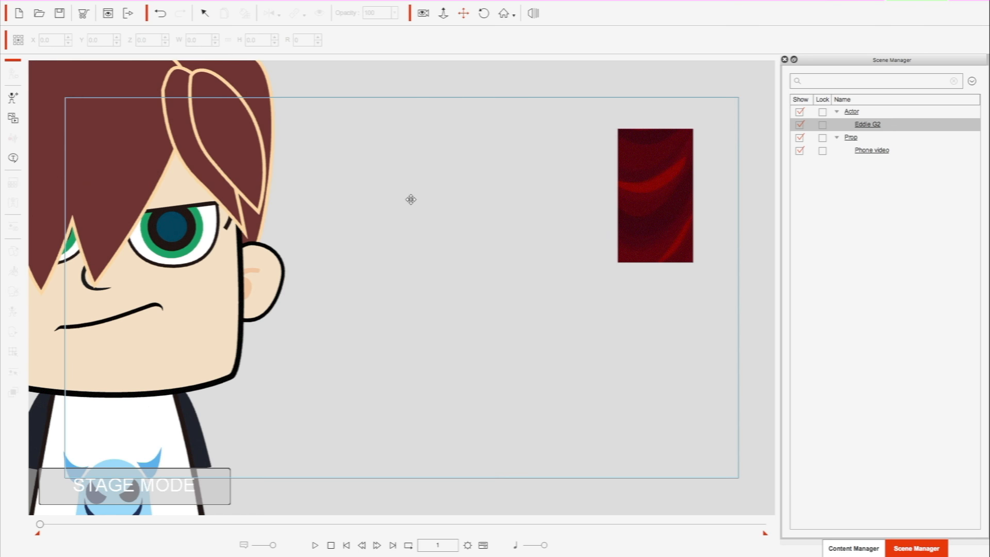
{"action": "scroll", "coordinate": [411, 199], "scroll_direction": "down", "scroll_amount": 3}
{"action": "scroll", "coordinate": [412, 199], "scroll_direction": "up", "scroll_amount": 3}
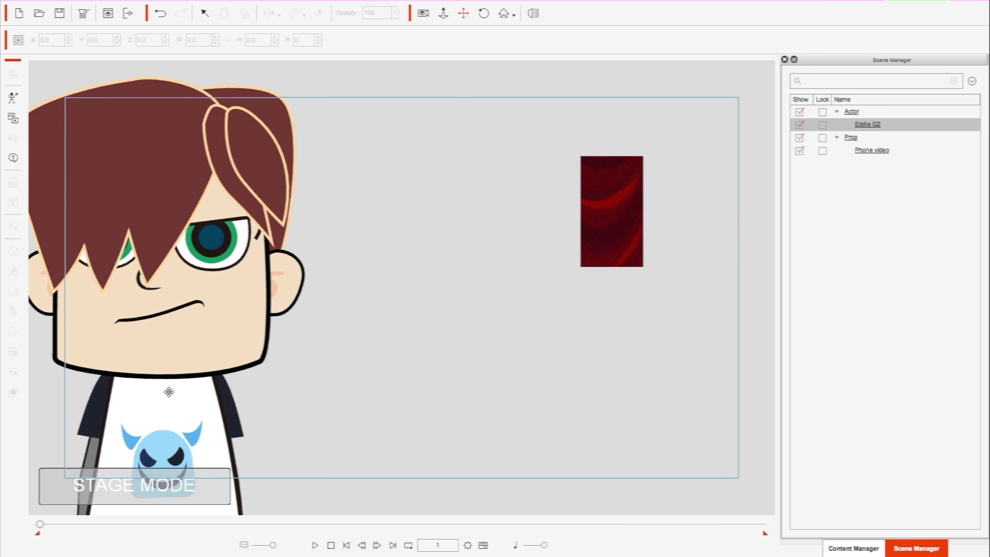
{"action": "left_click_drag", "start_coordinate": [169, 389], "coordinate": [36, 293]}
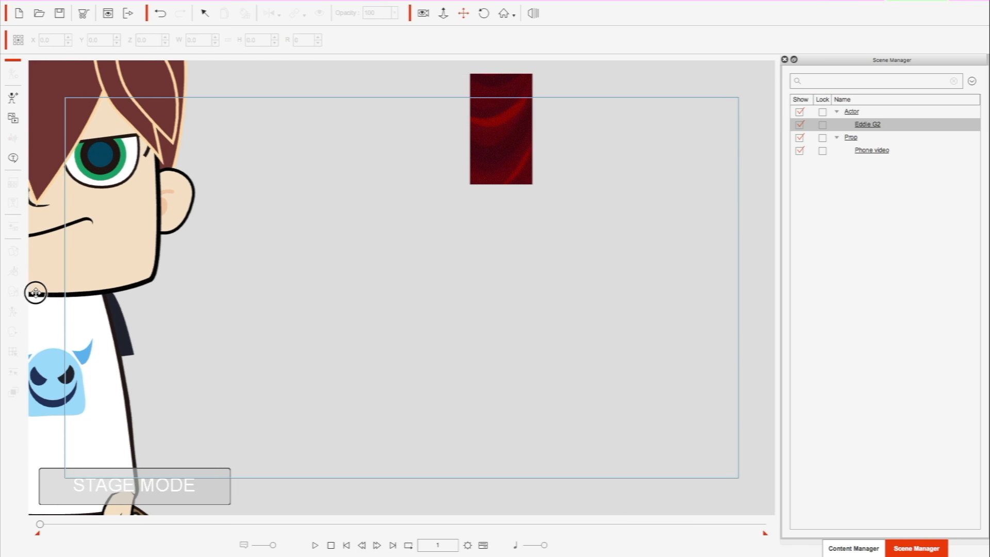
{"action": "left_click_drag", "start_coordinate": [111, 216], "coordinate": [291, 263]}
{"action": "key", "text": "q"}
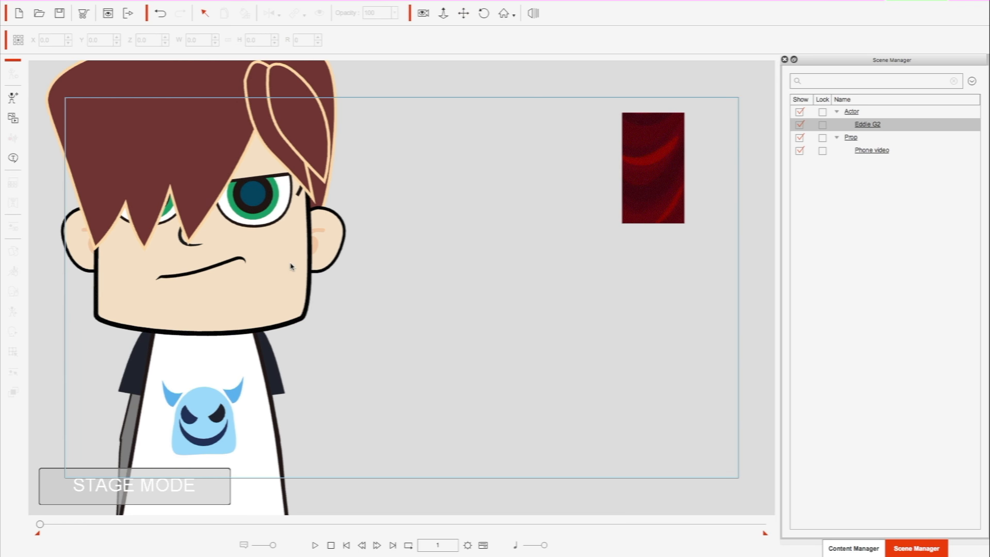
{"action": "left_click_drag", "start_coordinate": [258, 299], "coordinate": [20, 226]}
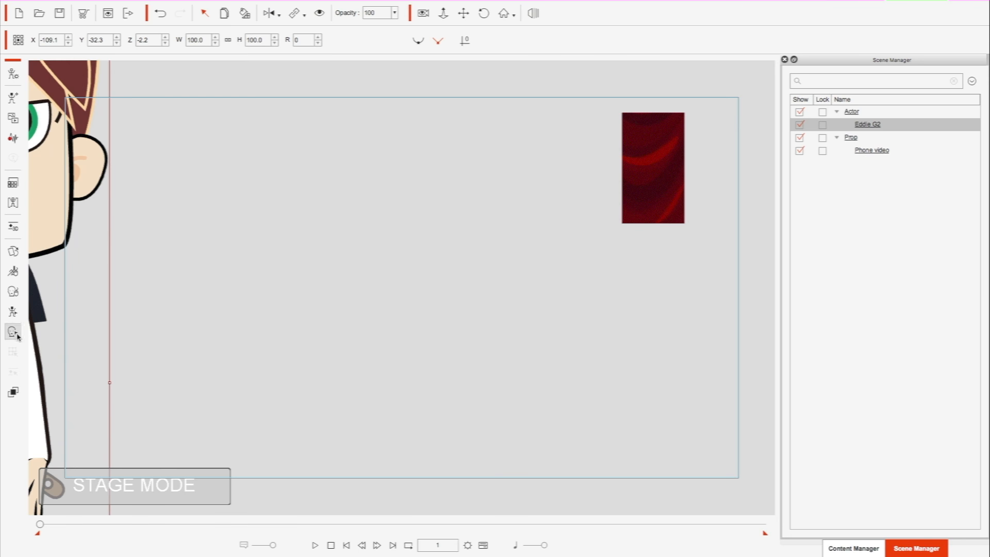
- Transform Eddie's left upper arm in the 2D Motion Key Editor, detaching the arm to about X -19.6, Y 101.1
{"action": "left_click", "coordinate": [13, 313]}
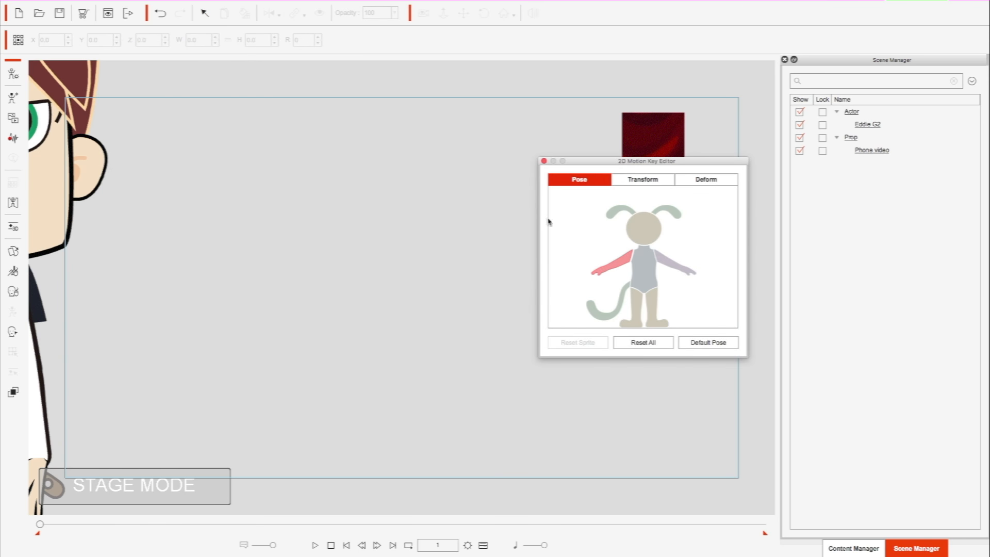
{"action": "left_click", "coordinate": [643, 179]}
{"action": "left_click", "coordinate": [660, 259]}
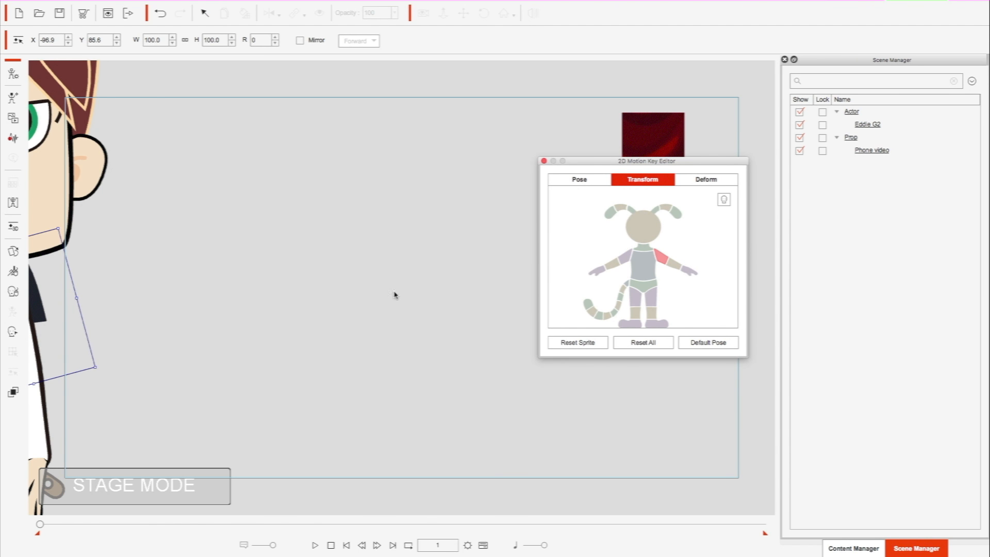
{"action": "left_click_drag", "start_coordinate": [56, 321], "coordinate": [271, 207]}
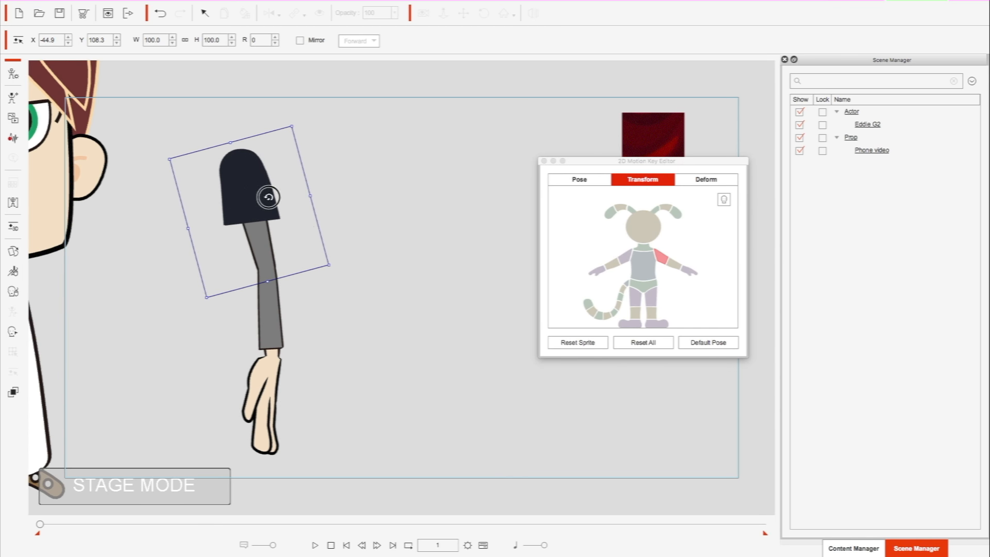
{"action": "left_click_drag", "start_coordinate": [266, 195], "coordinate": [376, 227]}
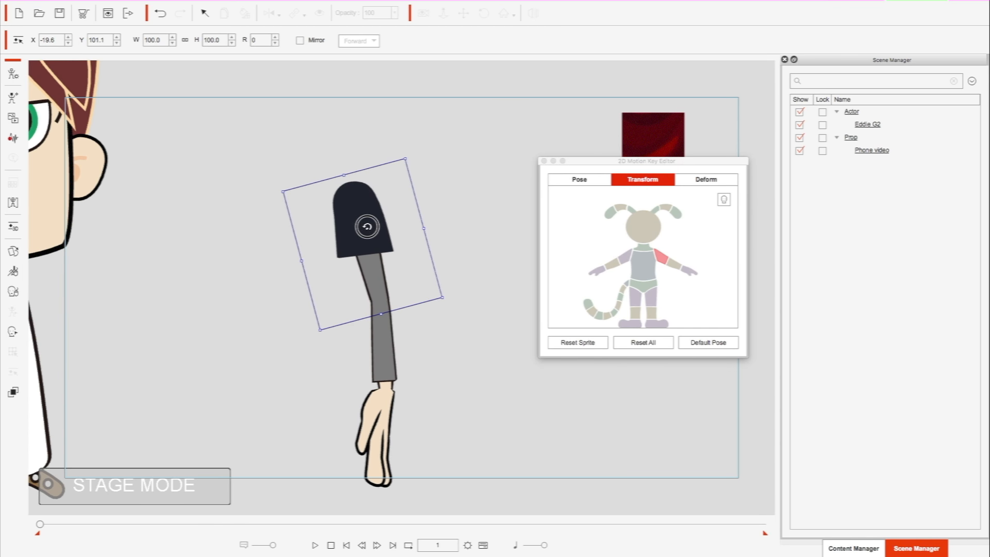
{"action": "left_click", "coordinate": [544, 161]}
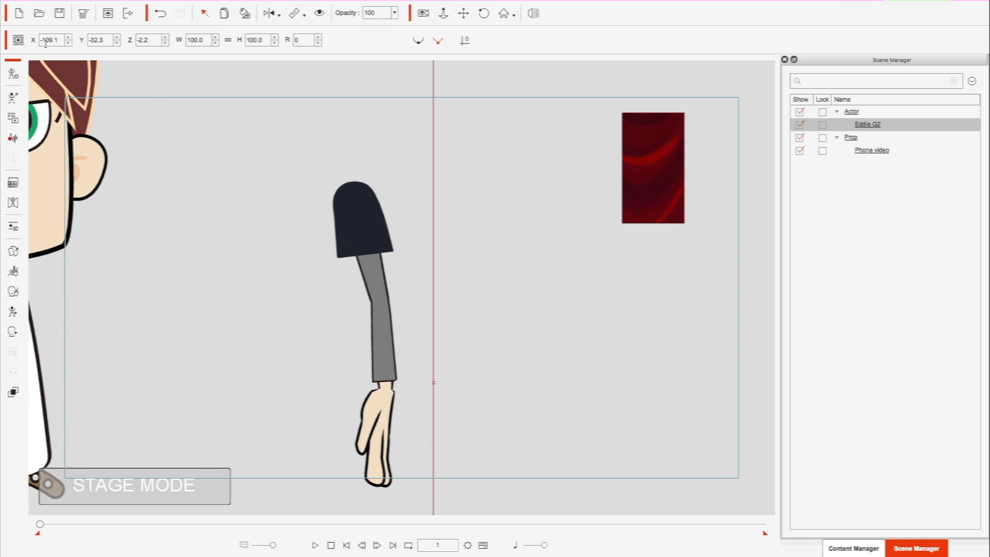
- Lower the Eddie G2 actor's X position to -129.1 so only the detached arm stays in the frame
{"action": "left_click", "coordinate": [68, 44]}
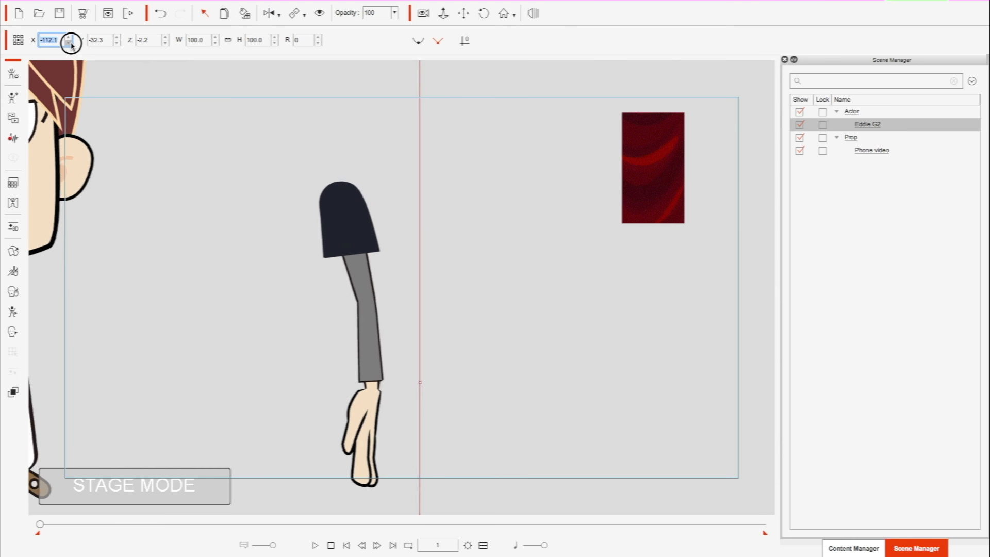
{"action": "left_click_drag", "start_coordinate": [71, 45], "coordinate": [70, 45]}
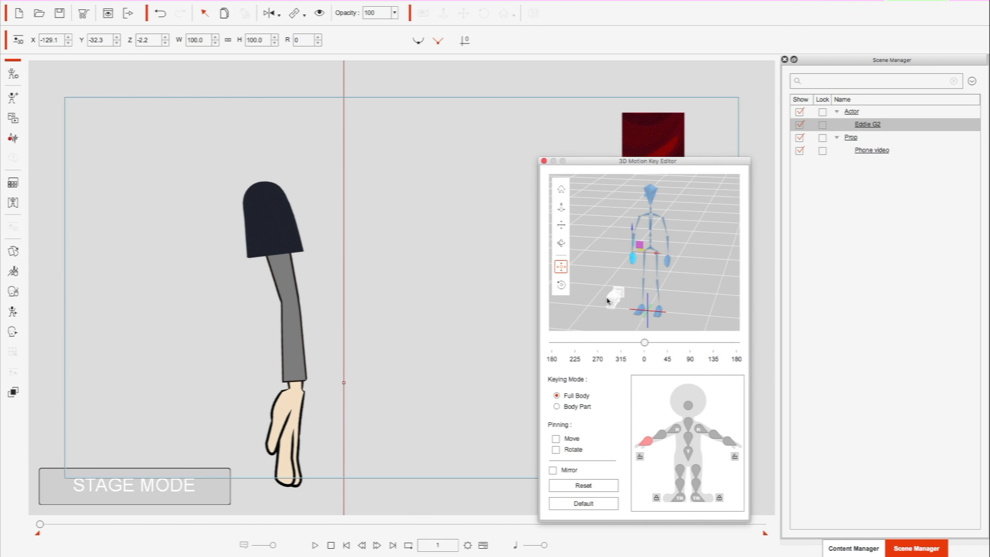
- Rotate Eddie's left upper arm in the 3D Motion Key Editor so the arm reaches outward and up with the palm showing
{"action": "left_click", "coordinate": [700, 429]}
{"action": "left_click", "coordinate": [560, 286]}
{"action": "left_click_drag", "start_coordinate": [667, 251], "coordinate": [698, 197]}
- Scale the Eddie G2 actor to about 125.3% and move it to about X -193.2, Y -124.6, closing the 3D Motion Key Editor
{"action": "left_click_drag", "start_coordinate": [284, 189], "coordinate": [132, 464]}
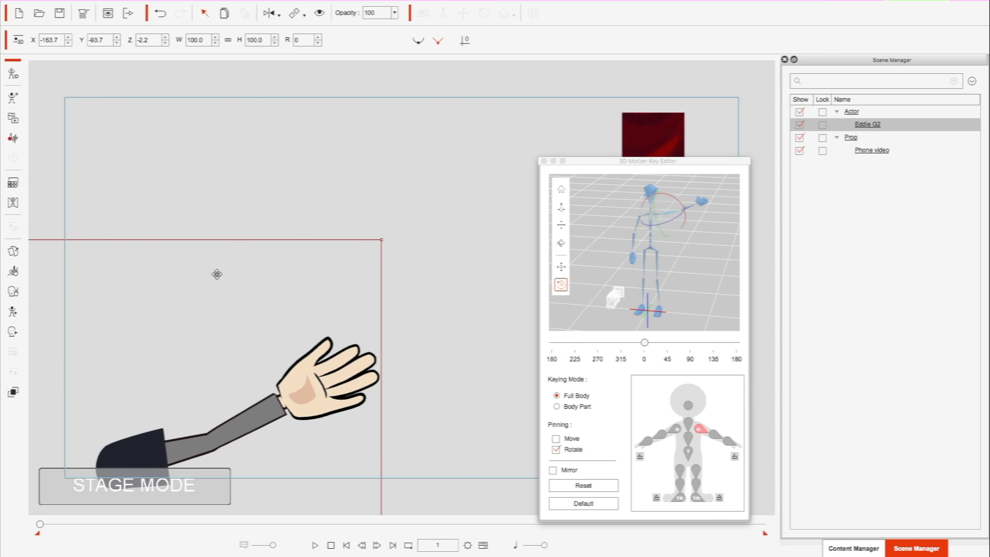
{"action": "left_click_drag", "start_coordinate": [382, 236], "coordinate": [493, 56]}
{"action": "left_click_drag", "start_coordinate": [270, 318], "coordinate": [138, 461]}
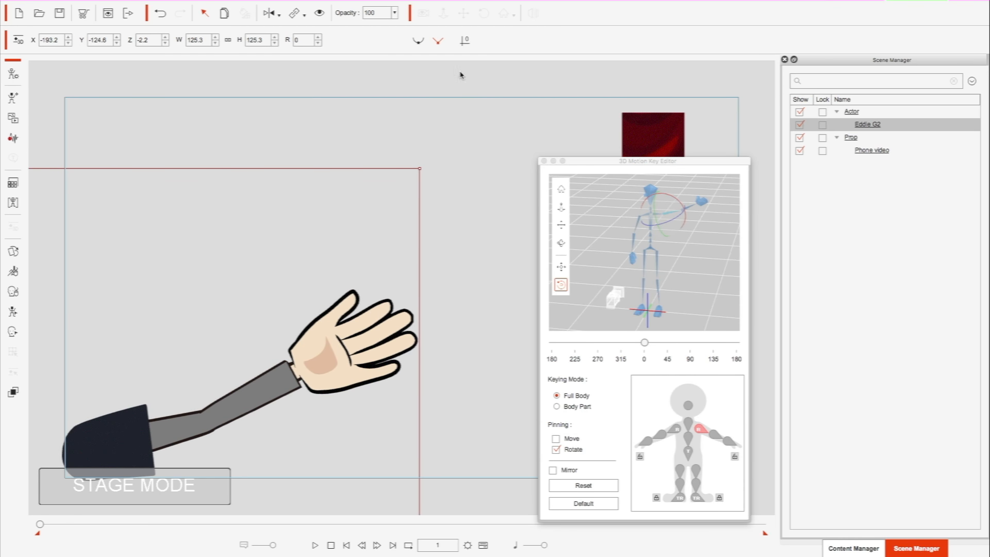
{"action": "left_click", "coordinate": [544, 161]}
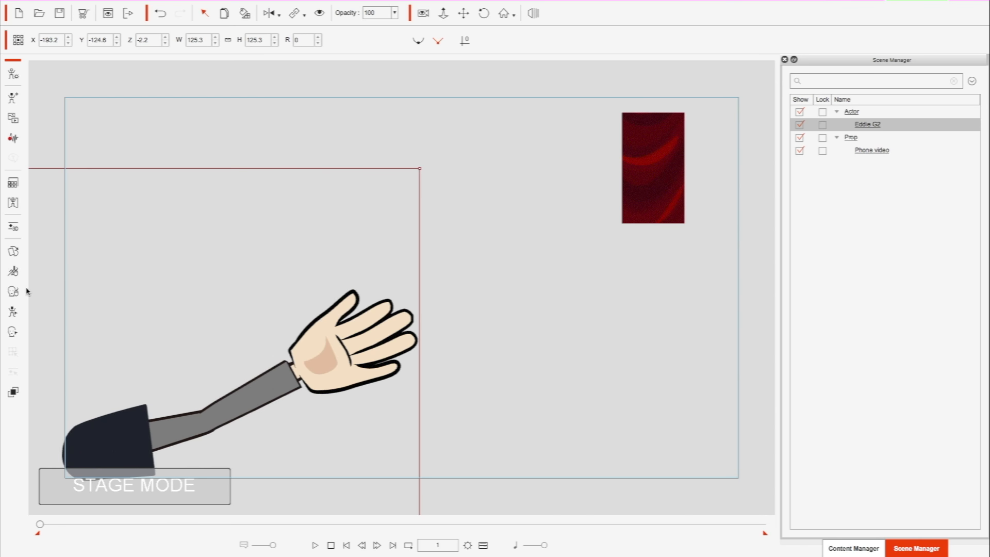
- Enlarge Eddie's left upper arm to about 137.8% in the 2D Motion Key Editor, and scale the whole actor to about 127.1%
{"action": "left_click", "coordinate": [14, 315]}
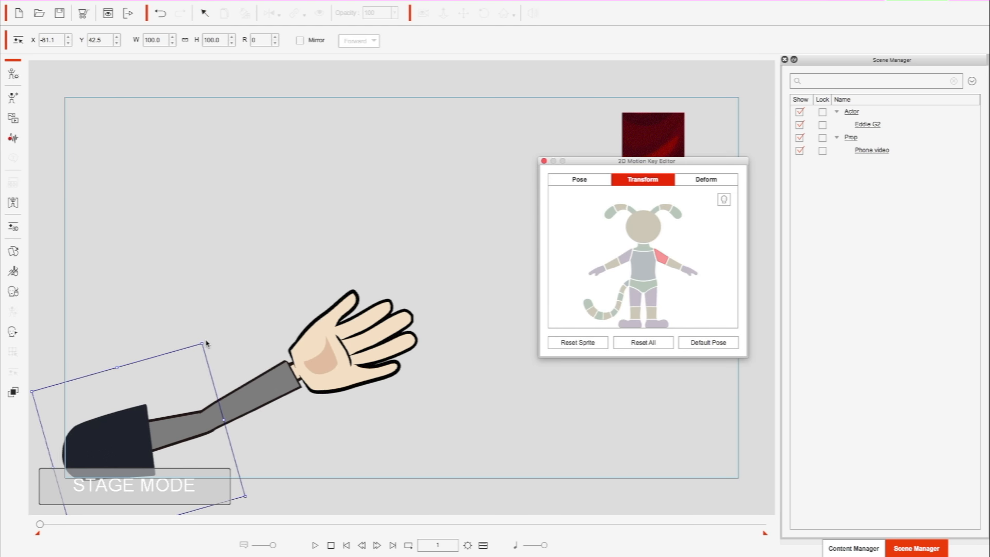
{"action": "left_click_drag", "start_coordinate": [202, 346], "coordinate": [249, 298]}
{"action": "left_click_drag", "start_coordinate": [108, 473], "coordinate": [81, 497]}
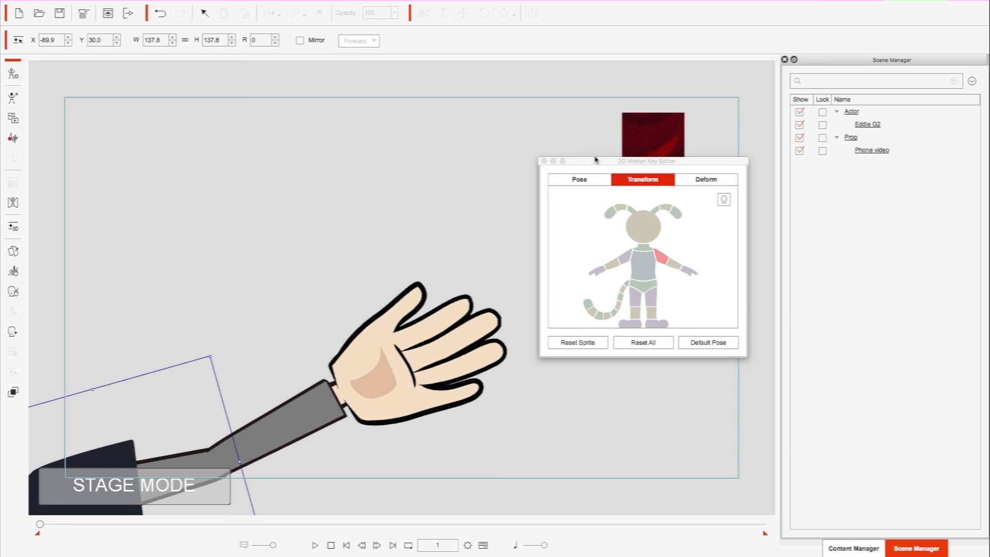
{"action": "left_click", "coordinate": [545, 161]}
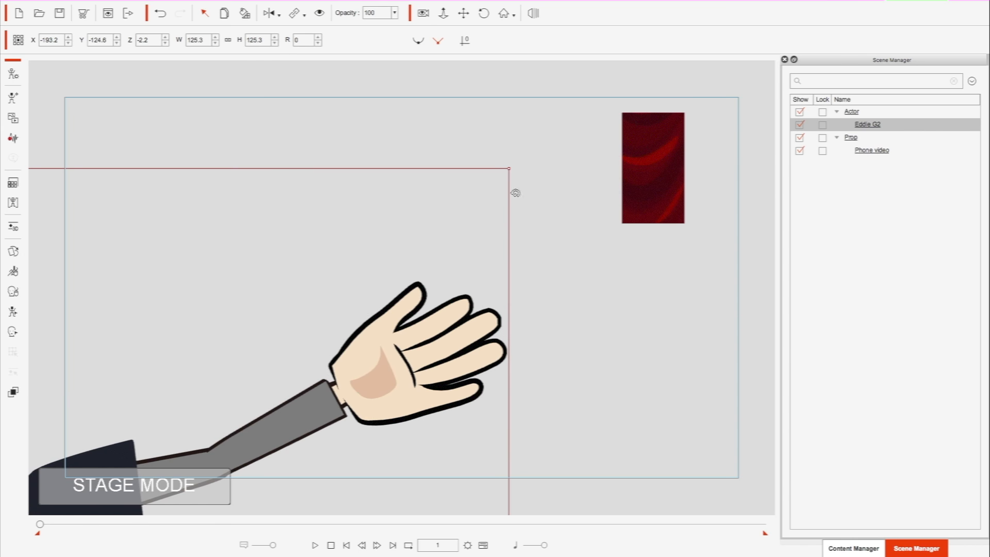
{"action": "left_click_drag", "start_coordinate": [509, 169], "coordinate": [523, 153]}
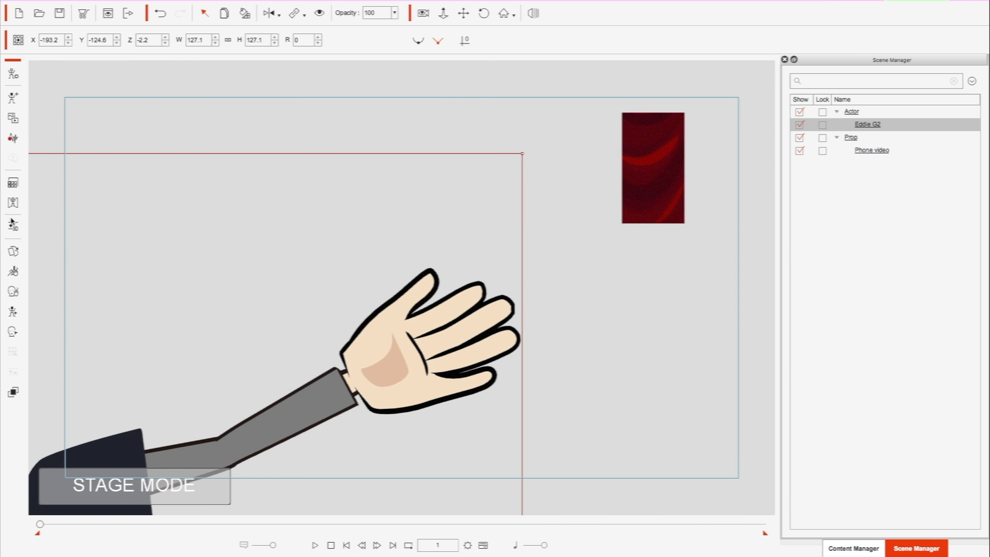
- Transform the left upper arm to about 193.1% at X -119.4, Y 24.9, and shift the actor to about X -201.1, Y -126.5
{"action": "left_click", "coordinate": [13, 311]}
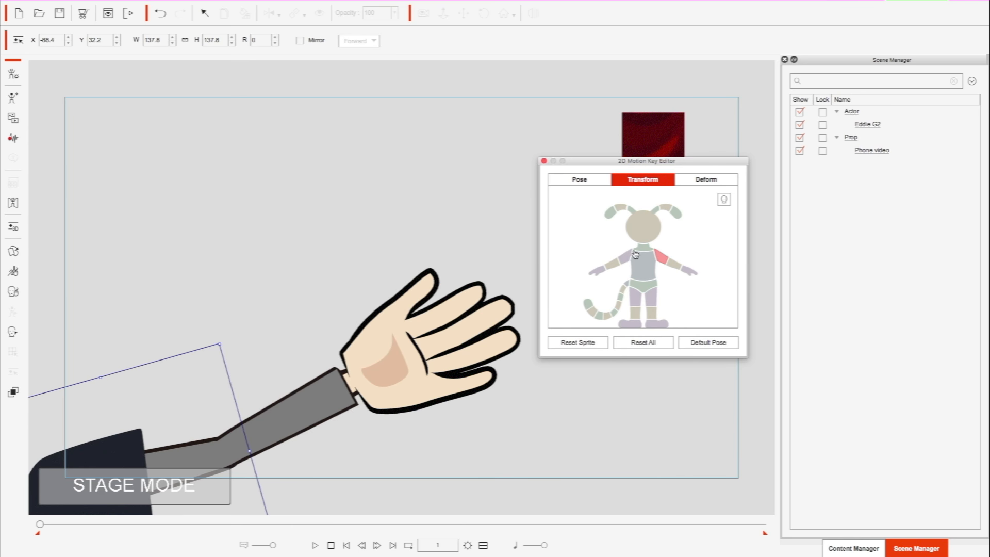
{"action": "left_click_drag", "start_coordinate": [221, 349], "coordinate": [296, 286]}
{"action": "left_click_drag", "start_coordinate": [172, 457], "coordinate": [31, 482]}
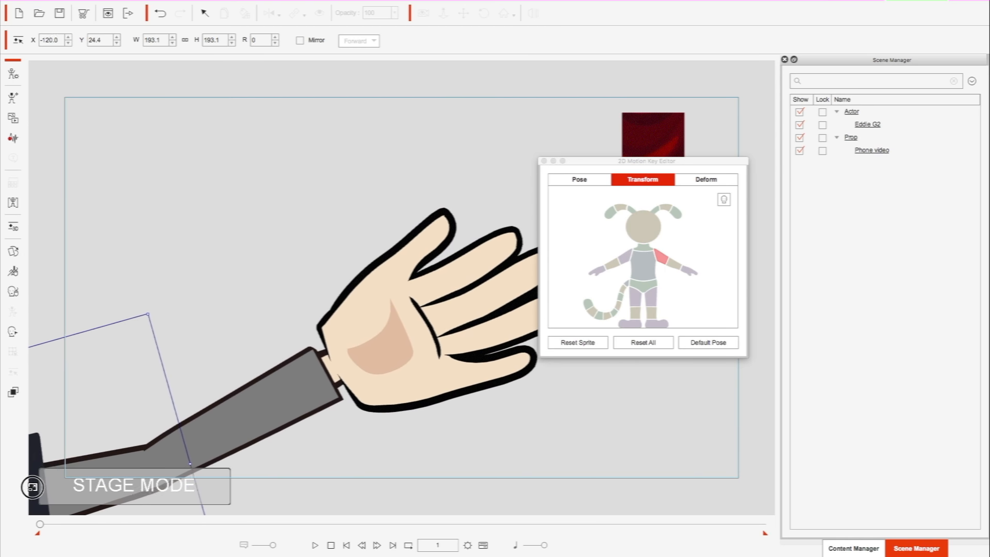
{"action": "left_click", "coordinate": [545, 161]}
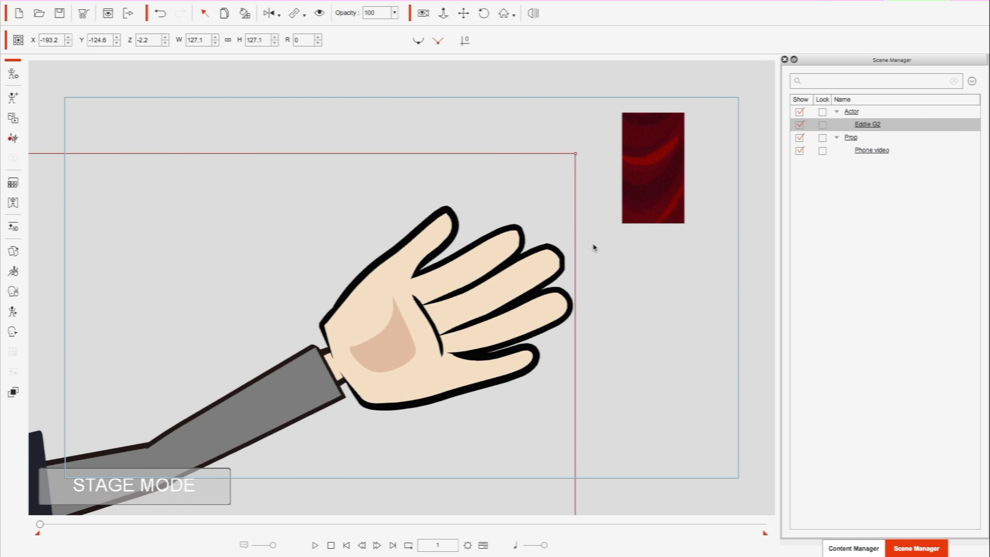
{"action": "left_click_drag", "start_coordinate": [428, 302], "coordinate": [394, 310]}
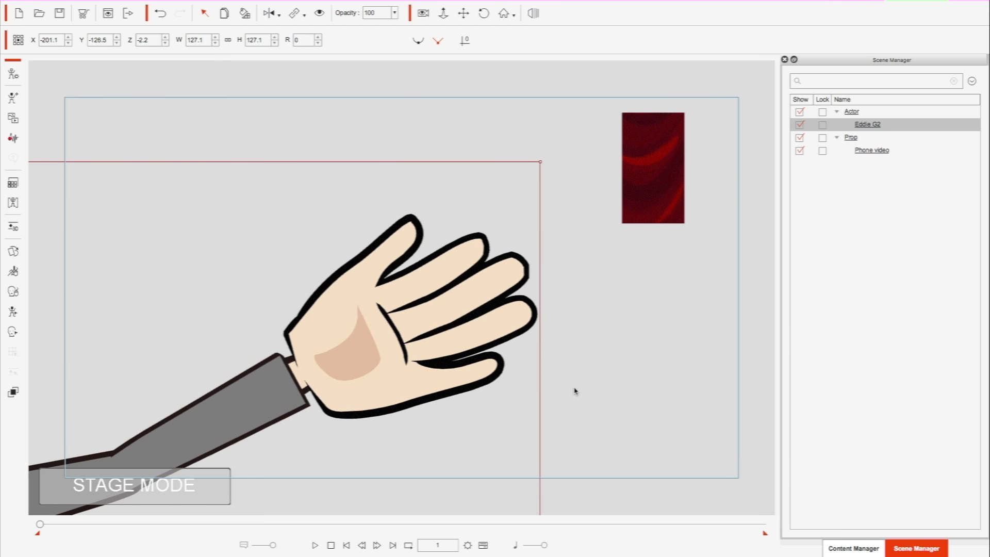
- Open the Business Objects folder under the 100 Commercial Objects prop templates and widen the Content Manager
{"action": "left_click", "coordinate": [854, 548]}
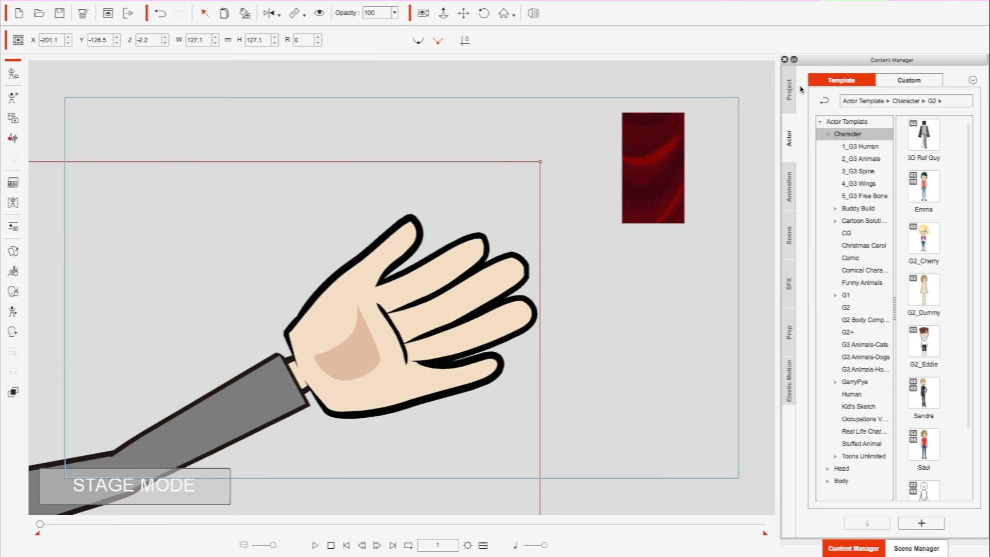
{"action": "left_click", "coordinate": [787, 336]}
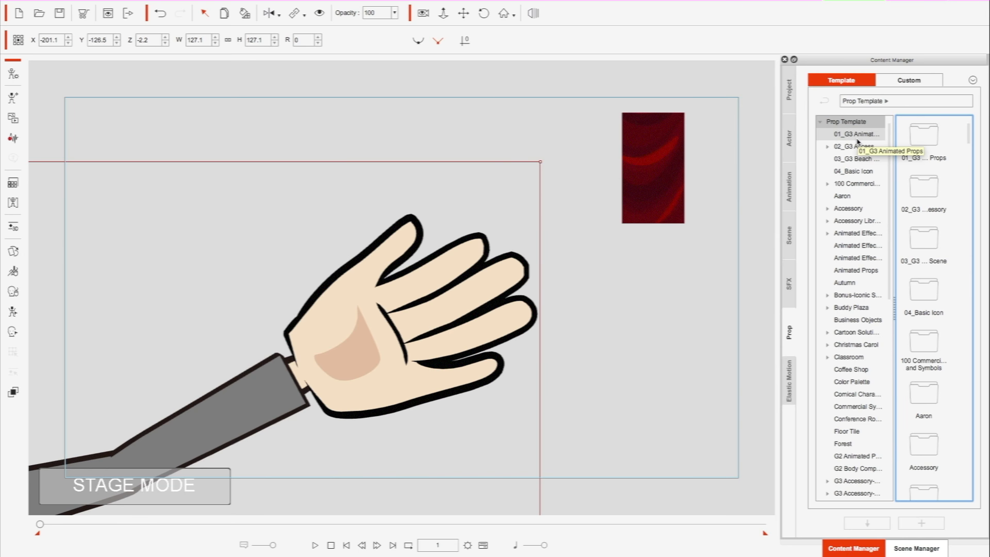
{"action": "left_click", "coordinate": [856, 187]}
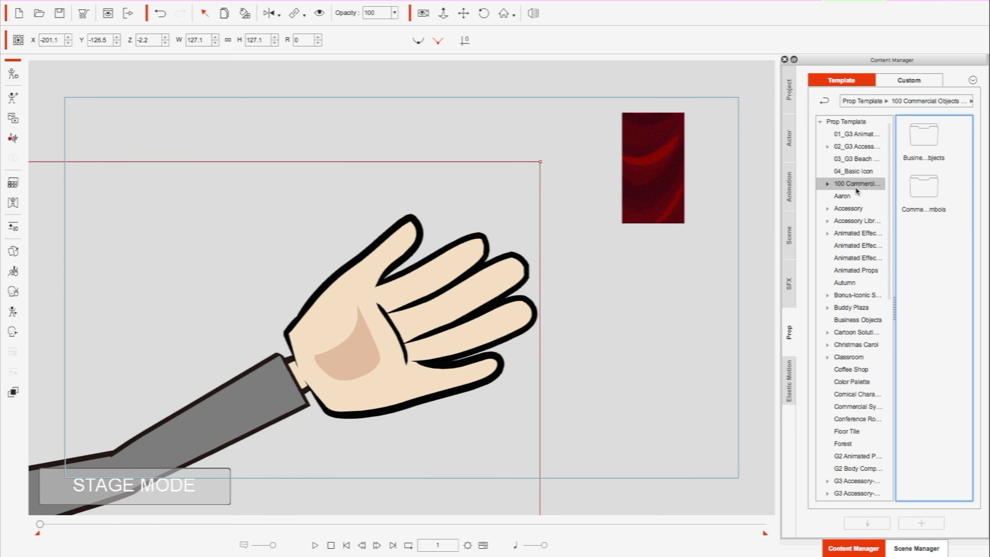
{"action": "left_click", "coordinate": [829, 184]}
{"action": "left_click", "coordinate": [853, 196]}
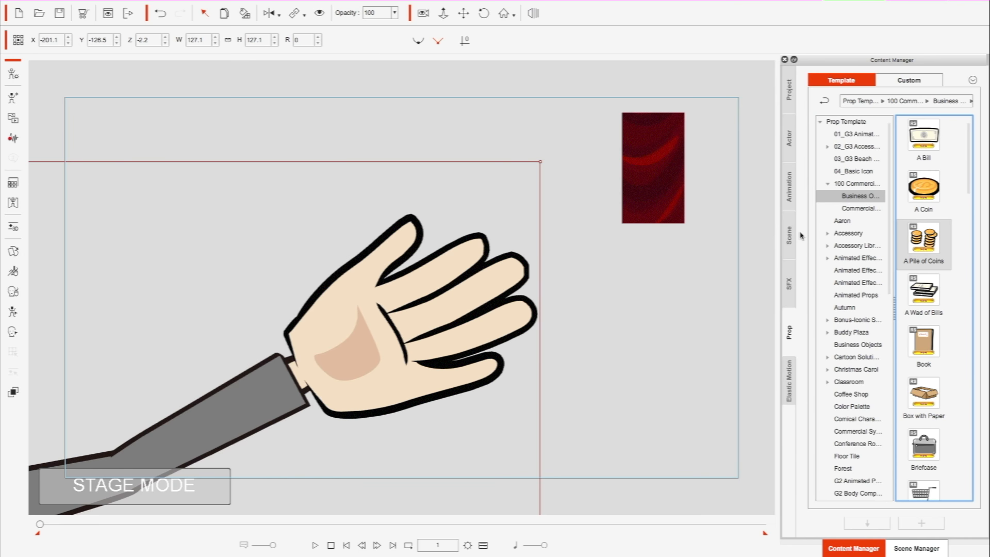
{"action": "left_click_drag", "start_coordinate": [779, 237], "coordinate": [711, 255]}
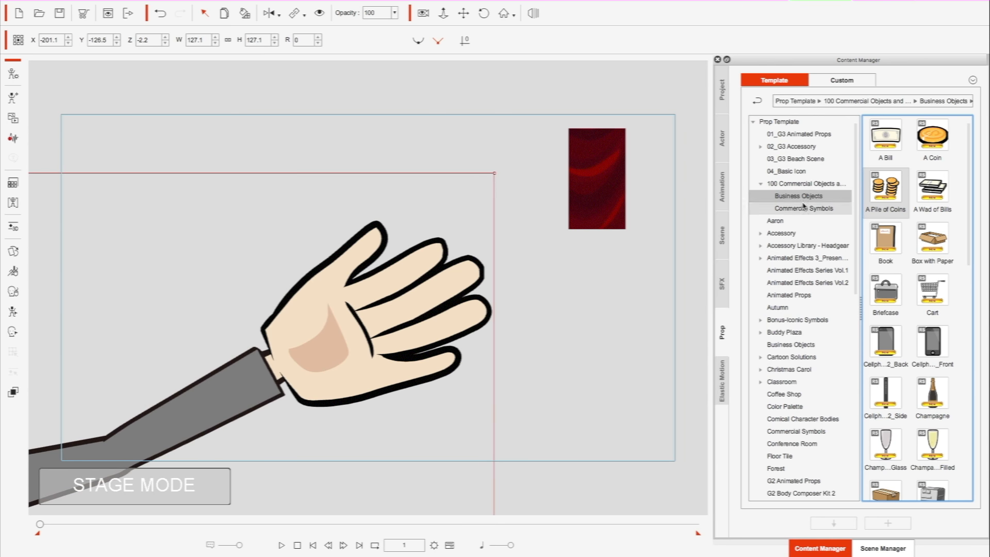
- Add the cellphone front-view prop to the stage, enlarge it to about 266.3%, and place it beside the hand below the Phone video
{"action": "left_click", "coordinate": [933, 345]}
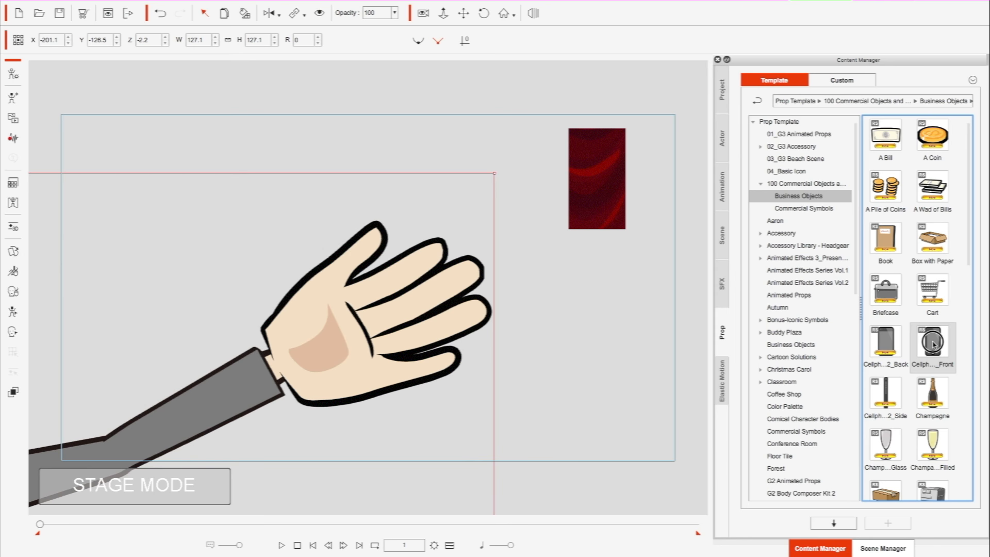
{"action": "left_click_drag", "start_coordinate": [934, 344], "coordinate": [626, 364]}
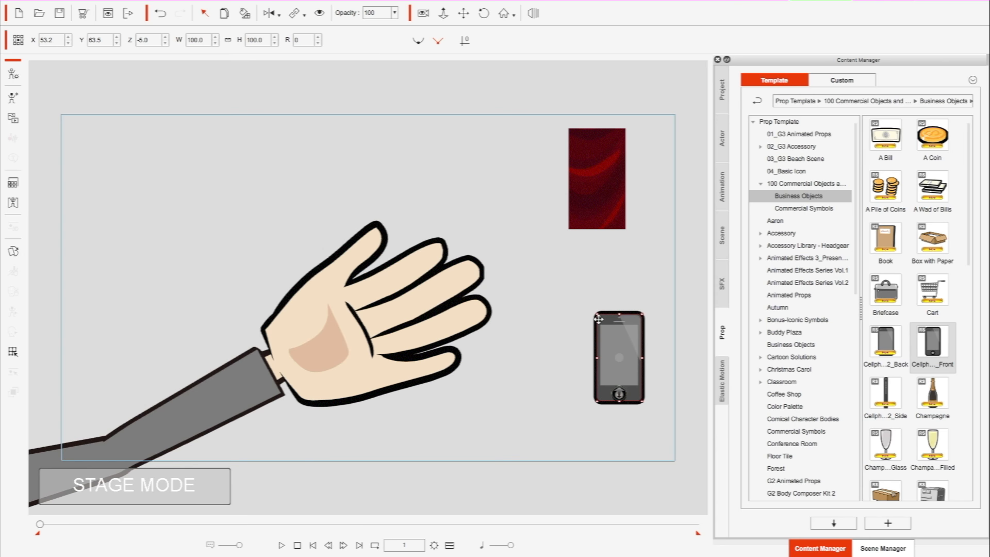
{"action": "left_click_drag", "start_coordinate": [599, 319], "coordinate": [506, 267]}
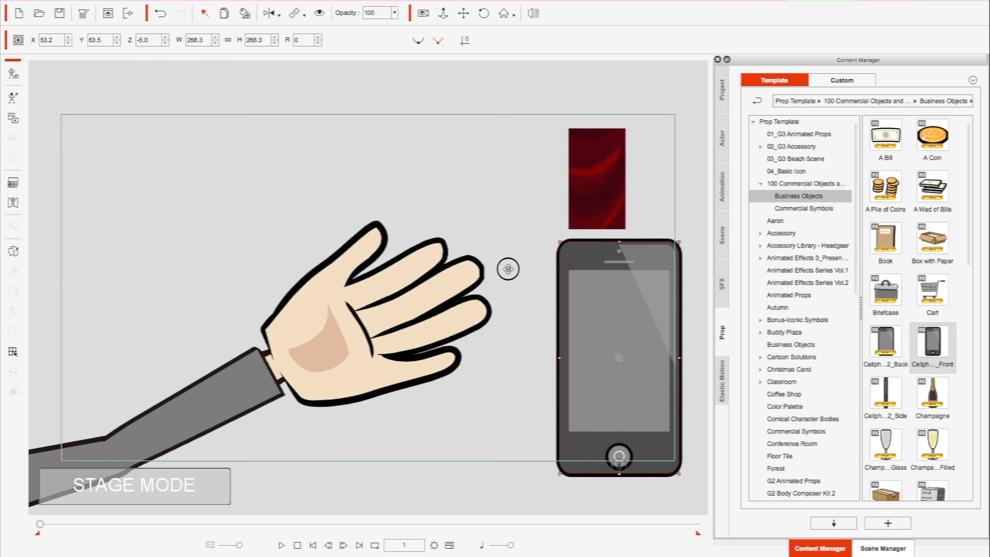
{"action": "left_click_drag", "start_coordinate": [612, 347], "coordinate": [592, 341]}
- Replace Eddie's left hand sprite with 04_OK in the Sprite Editor
{"action": "left_click", "coordinate": [374, 326]}
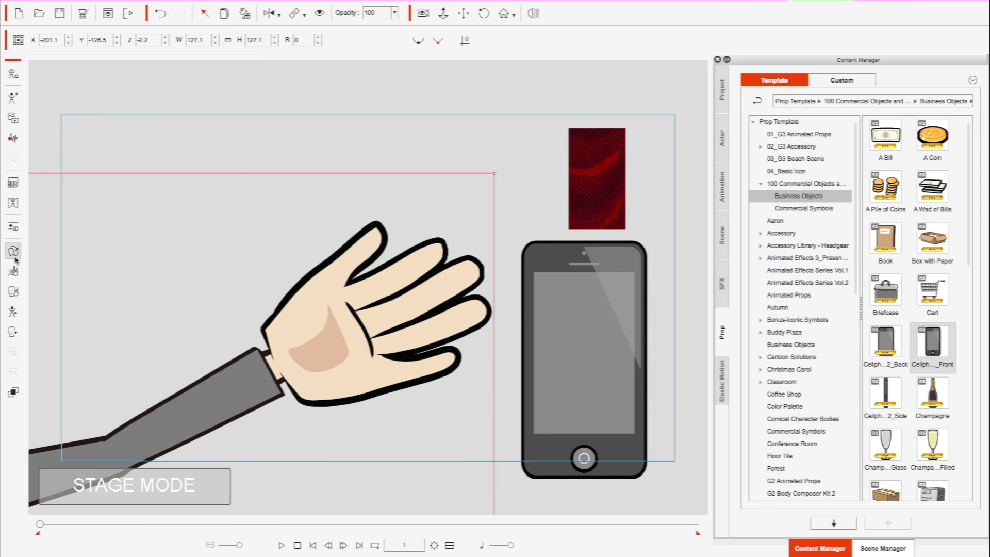
{"action": "left_click", "coordinate": [140, 298]}
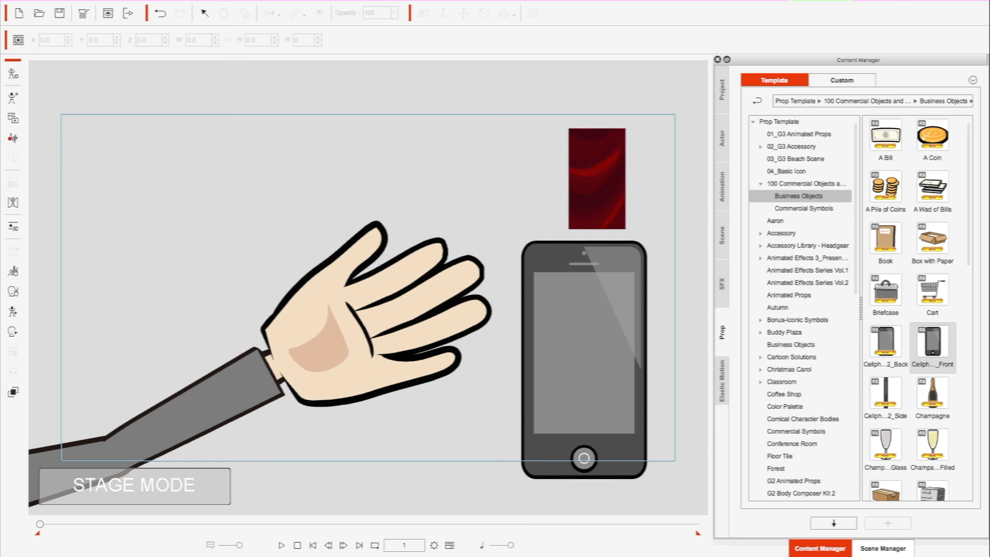
{"action": "left_click_drag", "start_coordinate": [244, 85], "coordinate": [779, 66]}
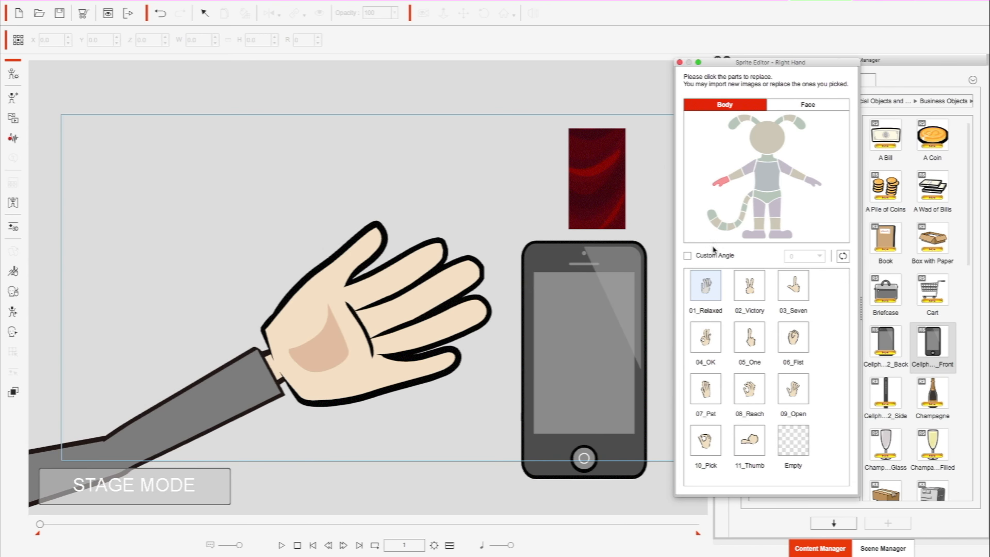
{"action": "left_click", "coordinate": [816, 185]}
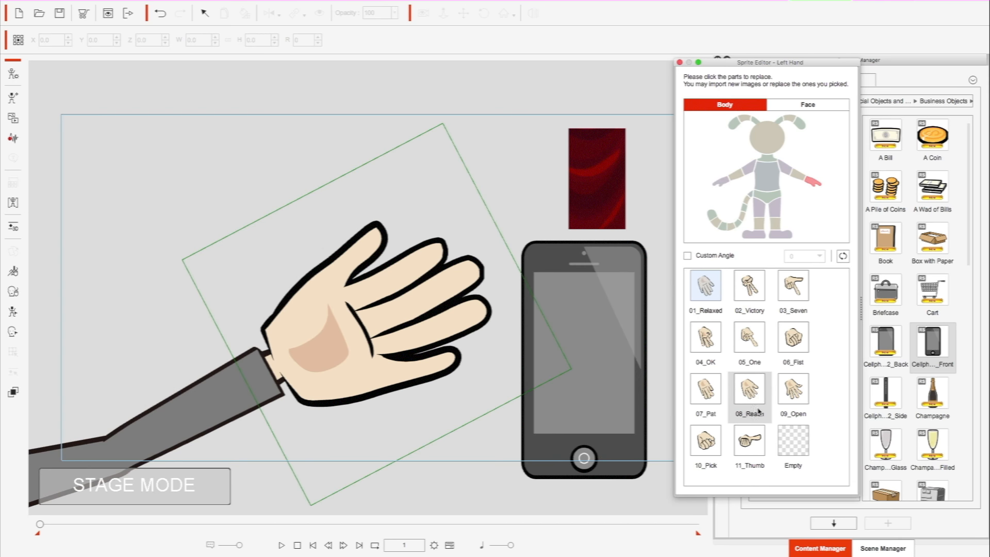
{"action": "left_click", "coordinate": [711, 339]}
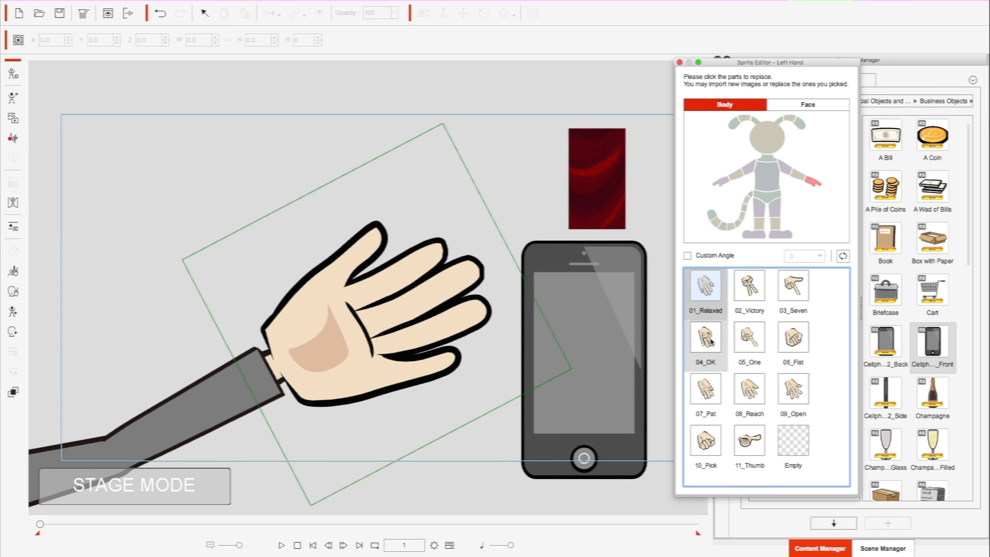
{"action": "left_click", "coordinate": [705, 336]}
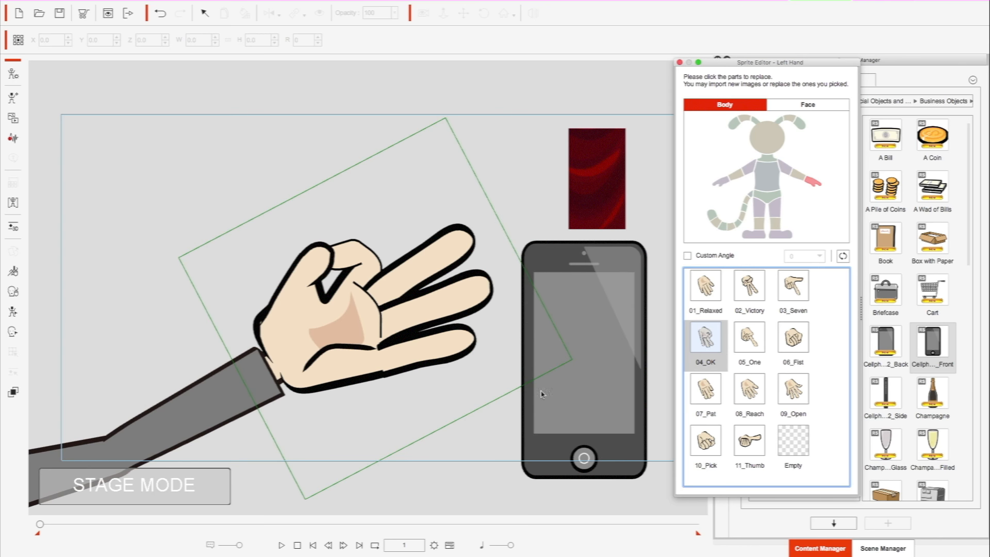
{"action": "left_click", "coordinate": [680, 62]}
- Move the cellphone prop over the hand, to about X -9.5, Y 78.6
{"action": "right_click", "coordinate": [574, 334]}
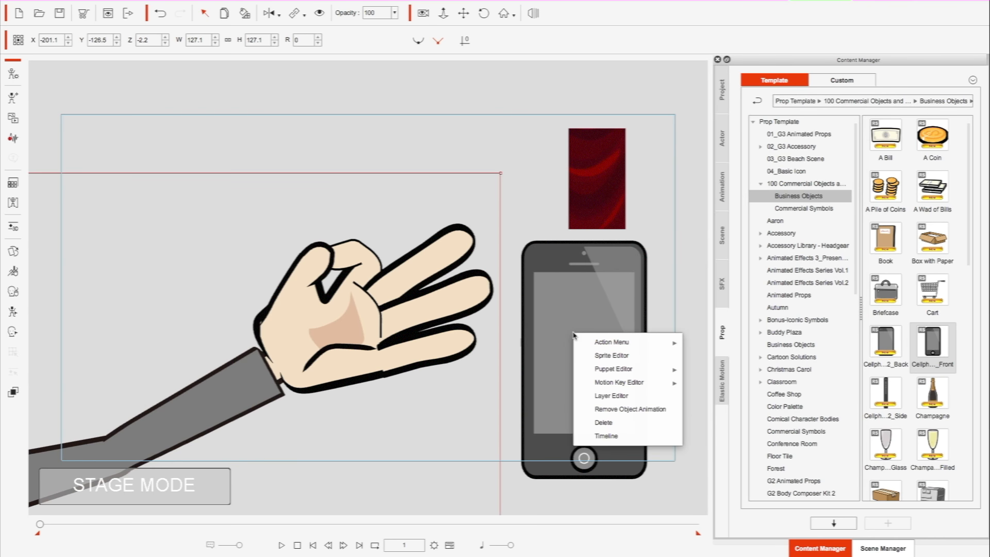
{"action": "left_click", "coordinate": [565, 283]}
{"action": "left_click_drag", "start_coordinate": [565, 283], "coordinate": [344, 217]}
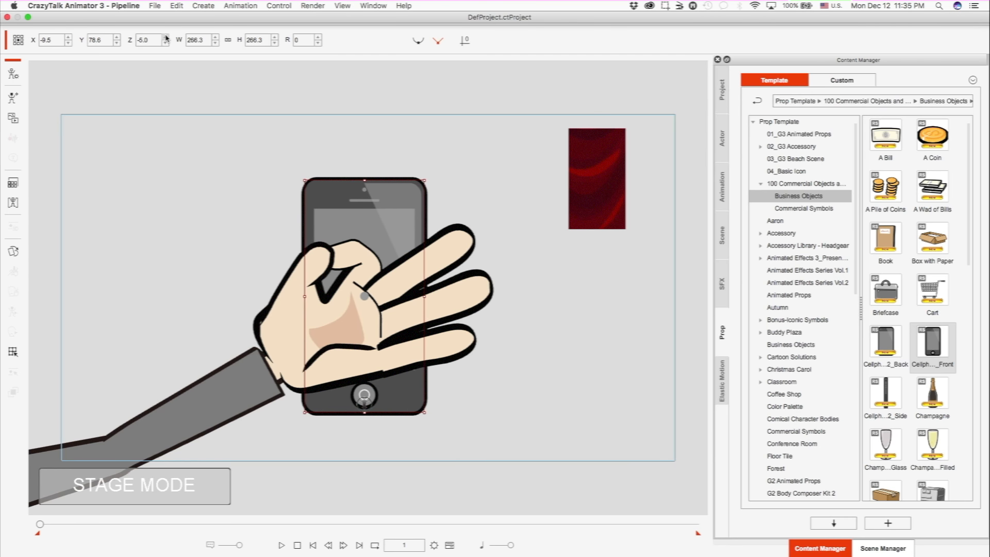
- Bring the cellphone in front of the hand with Z 1.0, and enlarge it to about 286.2% at X -6.6, Y 82.0
{"action": "left_click", "coordinate": [166, 37]}
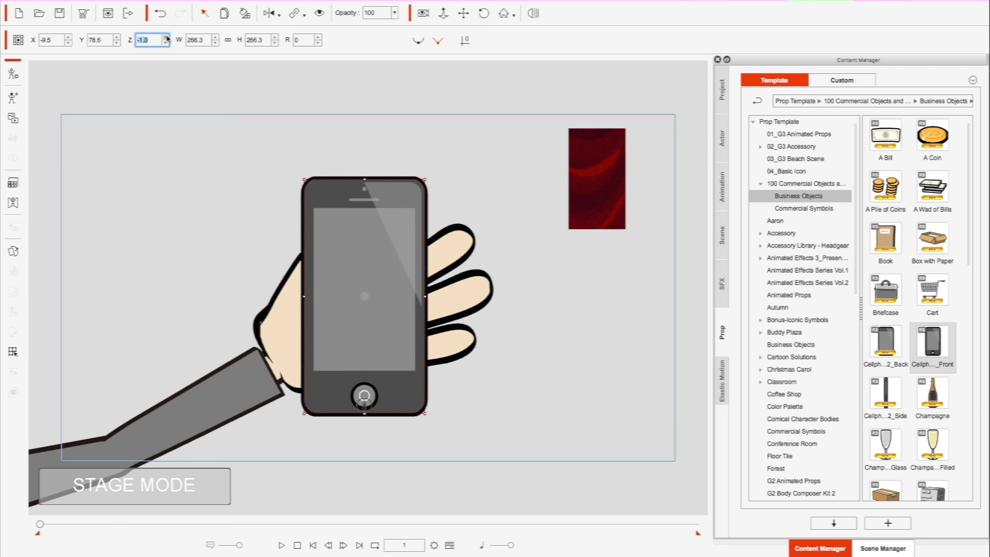
{"action": "left_click", "coordinate": [166, 38]}
{"action": "left_click", "coordinate": [166, 38]}
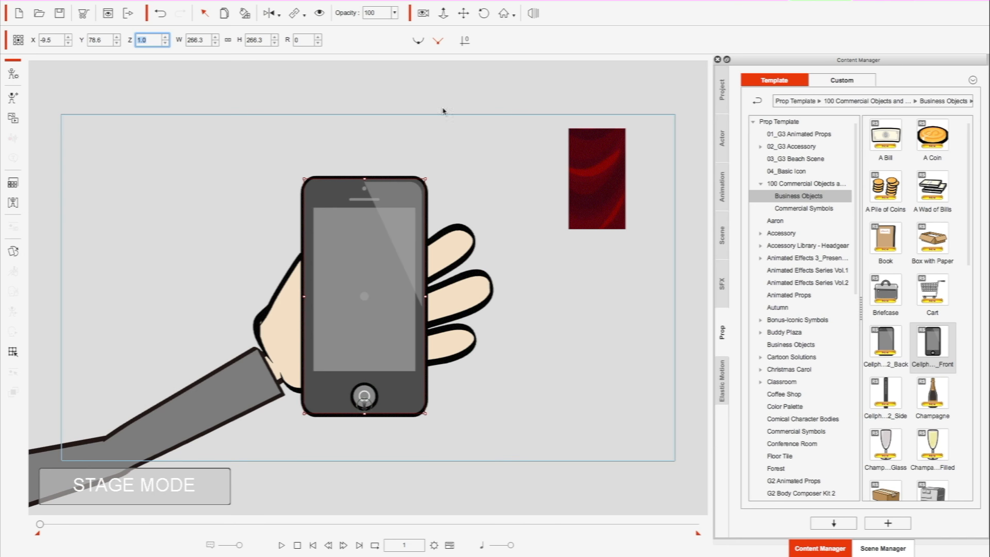
{"action": "mouse_move", "coordinate": [426, 181]}
{"action": "left_mouse_down"}
{"action": "mouse_move", "coordinate": [440, 163]}
{"action": "mouse_move", "coordinate": [429, 174]}
{"action": "left_mouse_up"}
{"action": "mouse_move", "coordinate": [405, 272]}
{"action": "left_mouse_down"}
{"action": "mouse_move", "coordinate": [417, 270]}
{"action": "mouse_move", "coordinate": [416, 256]}
{"action": "left_mouse_up"}
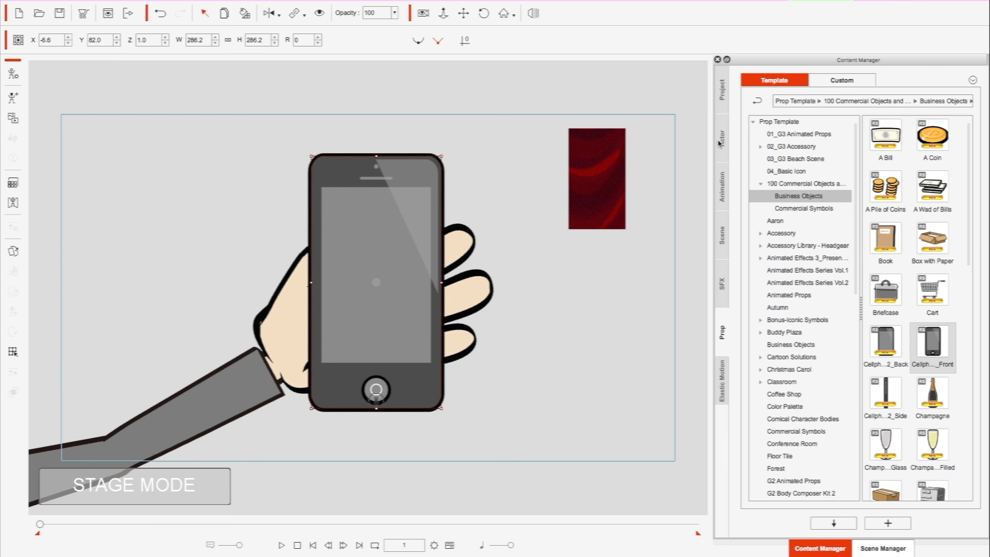
- Browse the Toons Unlimited prop library and open its Thaddeus folder
{"action": "left_click", "coordinate": [721, 143]}
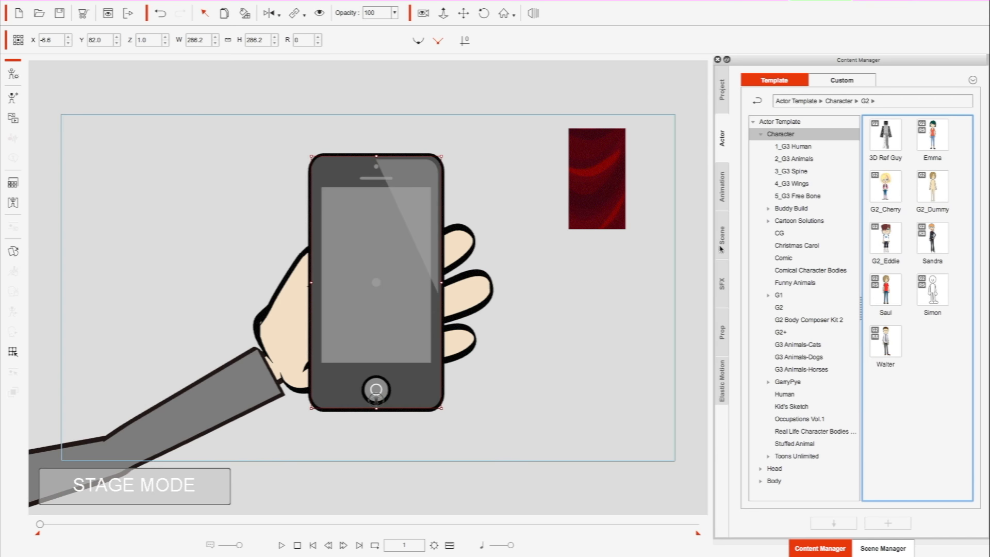
{"action": "left_click", "coordinate": [725, 332]}
{"action": "scroll", "coordinate": [776, 340], "scroll_direction": "down", "scroll_amount": 5}
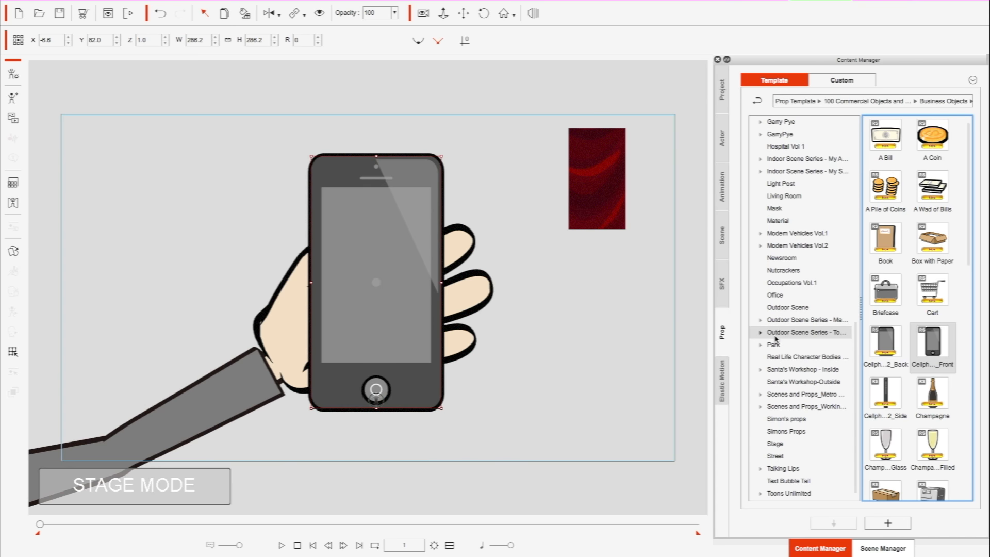
{"action": "left_click", "coordinate": [762, 496]}
{"action": "left_click", "coordinate": [762, 496]}
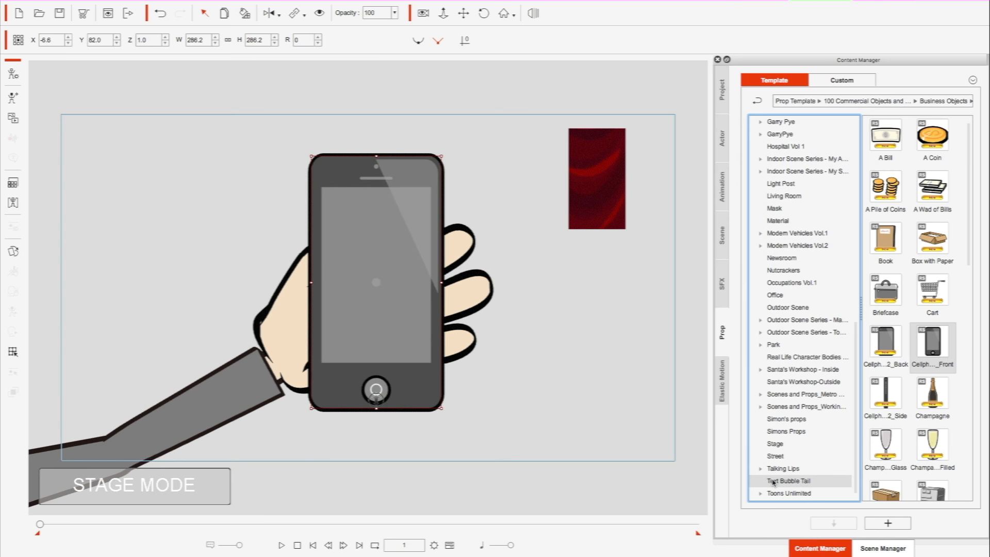
{"action": "left_click", "coordinate": [760, 496]}
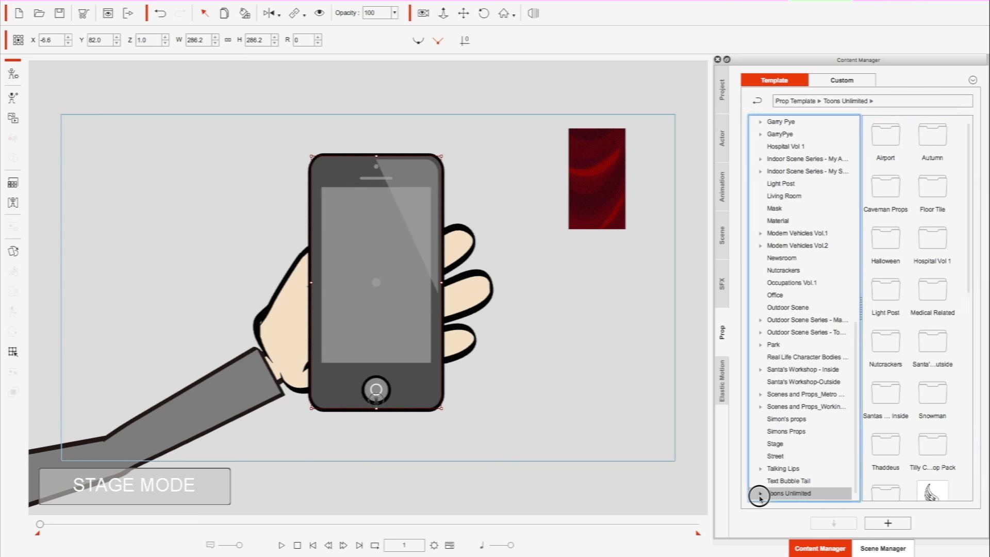
{"action": "scroll", "coordinate": [877, 314], "scroll_direction": "down", "scroll_amount": 5}
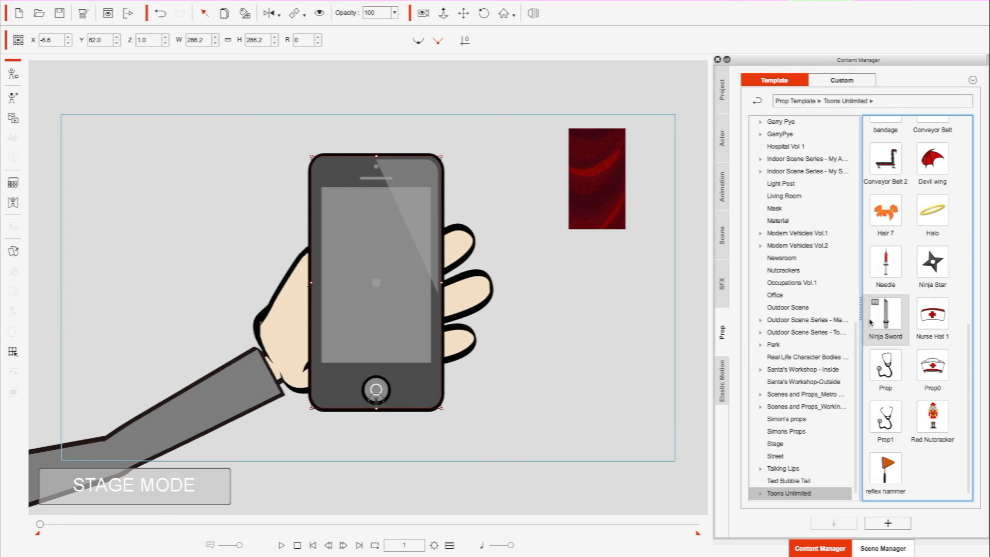
{"action": "scroll", "coordinate": [870, 322], "scroll_direction": "up", "scroll_amount": 5}
{"action": "scroll", "coordinate": [877, 330], "scroll_direction": "down", "scroll_amount": 2}
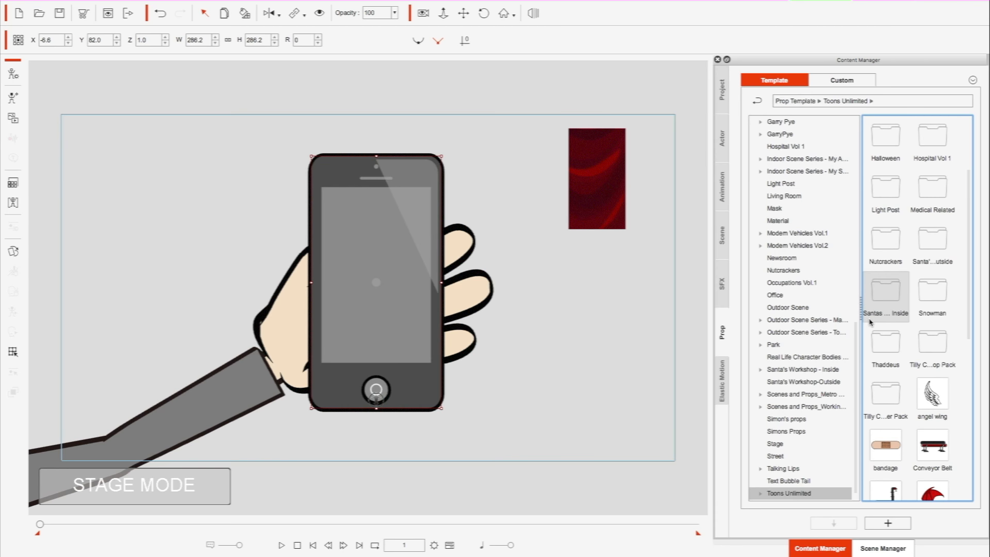
{"action": "double_click", "coordinate": [891, 338]}
- Add the Pencil Grip prop to the stage beside the phone and enlarge it to about 378.8%
{"action": "mouse_move", "coordinate": [932, 291]}
{"action": "left_mouse_down"}
{"action": "mouse_move", "coordinate": [803, 304]}
{"action": "mouse_move", "coordinate": [239, 277]}
{"action": "mouse_move", "coordinate": [163, 175]}
{"action": "mouse_move", "coordinate": [212, 243]}
{"action": "left_mouse_up"}
{"action": "mouse_move", "coordinate": [164, 170]}
{"action": "left_mouse_down"}
{"action": "mouse_move", "coordinate": [185, 204]}
{"action": "mouse_move", "coordinate": [278, 246]}
{"action": "mouse_move", "coordinate": [156, 198]}
{"action": "left_mouse_up"}
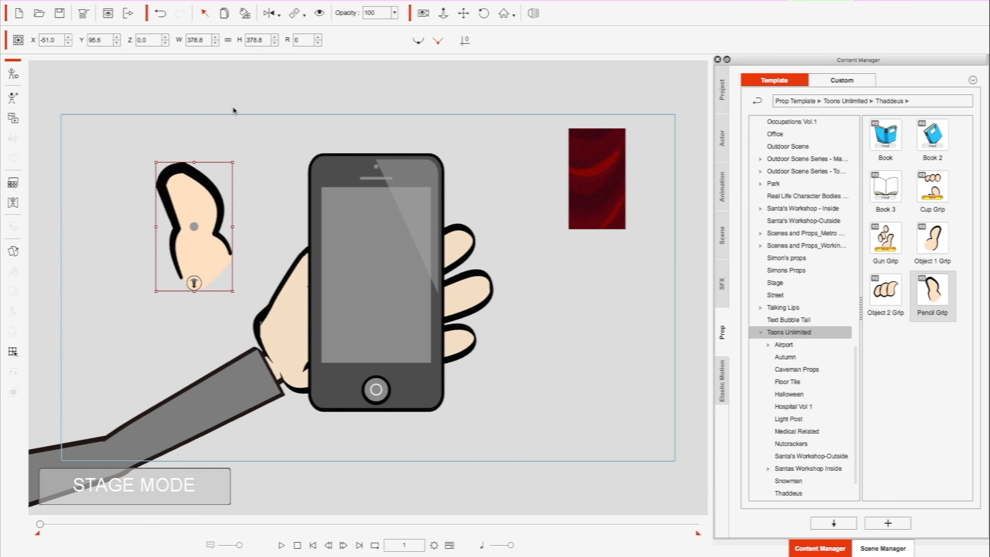
- Transfer the thumb prop's colour style to the character's hand, and move the thumb to about X -54.4, Y 93.9
{"action": "left_click", "coordinate": [244, 13]}
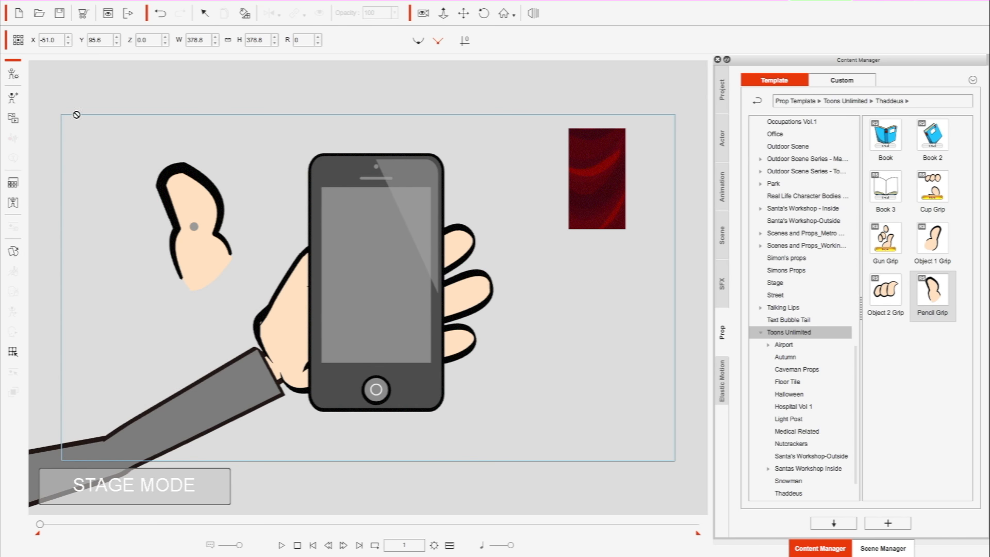
{"action": "left_click", "coordinate": [205, 13]}
{"action": "left_click", "coordinate": [184, 212]}
{"action": "left_click_drag", "start_coordinate": [185, 212], "coordinate": [169, 225]}
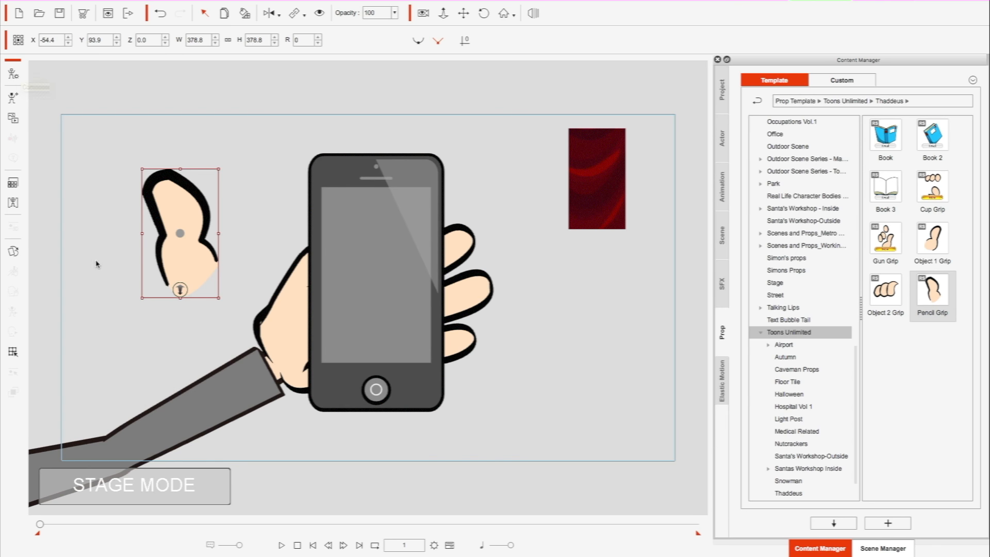
- Move the thumb against the cellphone's edge above the palm, at about X -31.0, Y 91.3, and bring it forward to Z 4.8
{"action": "left_click_drag", "start_coordinate": [168, 262], "coordinate": [264, 274]}
{"action": "key", "text": "8"}
{"action": "key", "text": "8"}
{"action": "key", "text": "8"}
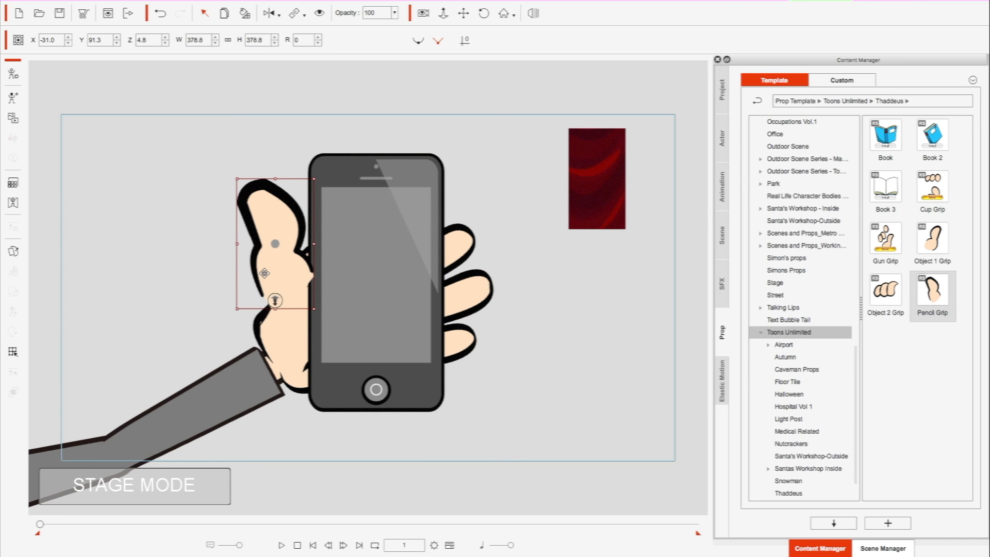
- Rotate the thumb to 14 degrees, scale it to about 339.2%, and place it at X -27.8, Y 90.8, Z 20.9
{"action": "left_click_drag", "start_coordinate": [229, 182], "coordinate": [235, 172]}
{"action": "left_click_drag", "start_coordinate": [264, 250], "coordinate": [272, 249]}
{"action": "key", "text": "8"}
{"action": "key", "text": "8"}
{"action": "key", "text": "8"}
{"action": "key", "text": "8"}
{"action": "key", "text": "8"}
{"action": "key", "text": "8"}
{"action": "key", "text": "8"}
{"action": "key", "text": "8"}
{"action": "key", "text": "8"}
{"action": "key", "text": "8"}
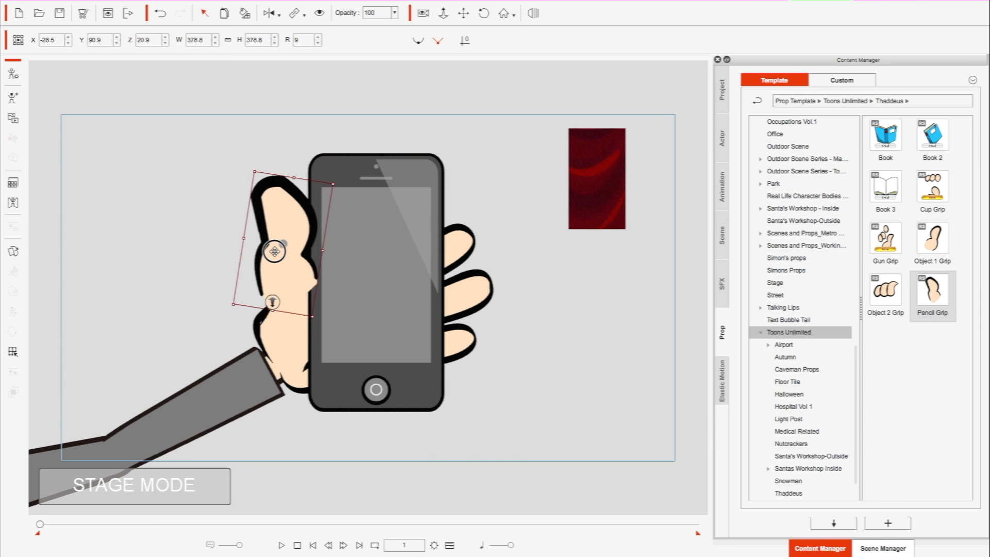
{"action": "left_click_drag", "start_coordinate": [273, 250], "coordinate": [274, 254]}
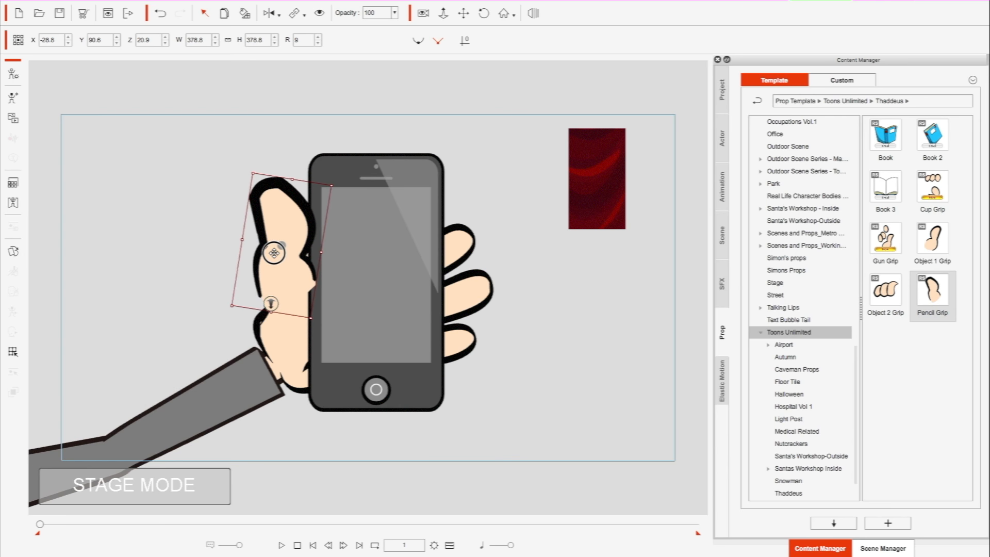
{"action": "left_click_drag", "start_coordinate": [254, 173], "coordinate": [261, 178]}
{"action": "left_click_drag", "start_coordinate": [286, 211], "coordinate": [288, 215]}
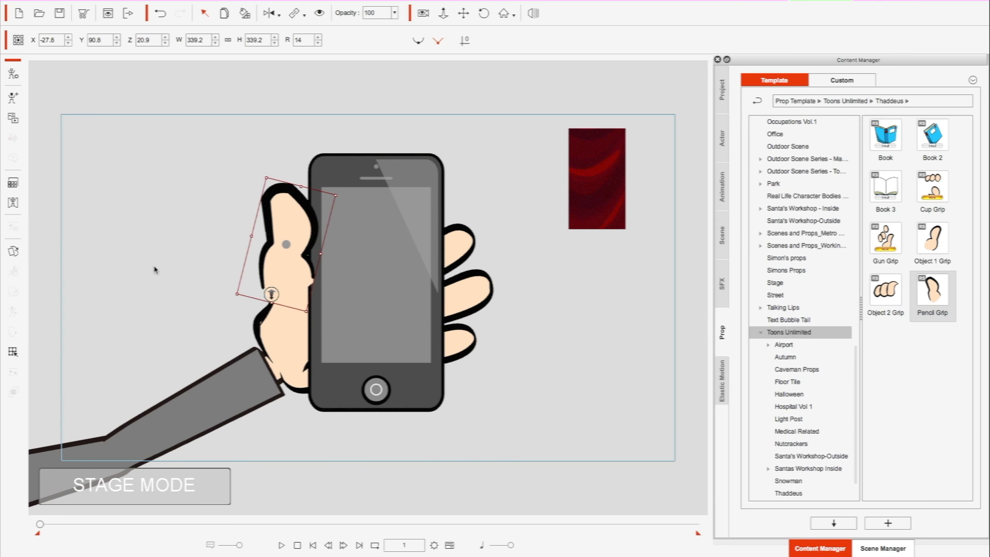
- Deform the thumb prop's grid in the Prop Key Editor, stretching its lower corners so it blends smoothly into the palm
{"action": "left_click", "coordinate": [13, 352]}
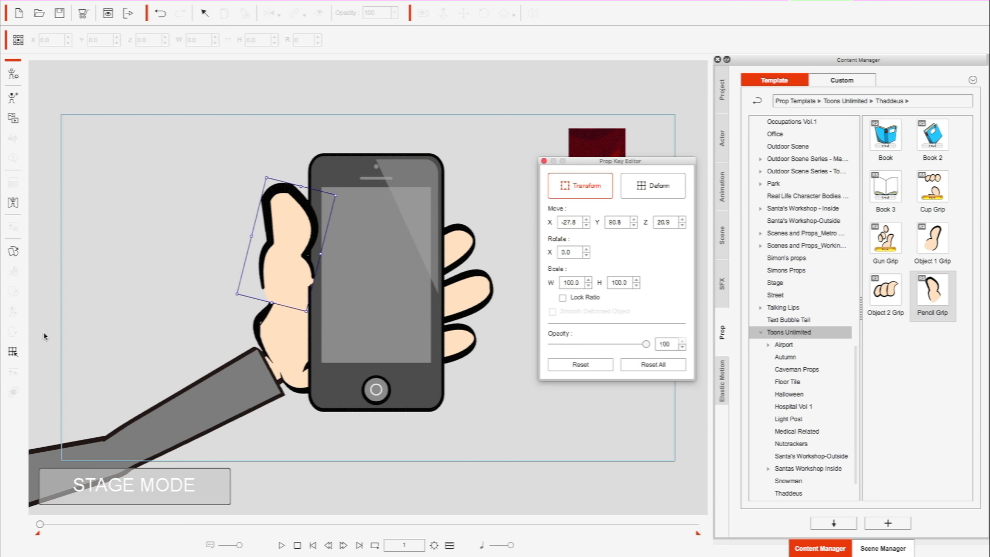
{"action": "left_click", "coordinate": [640, 186]}
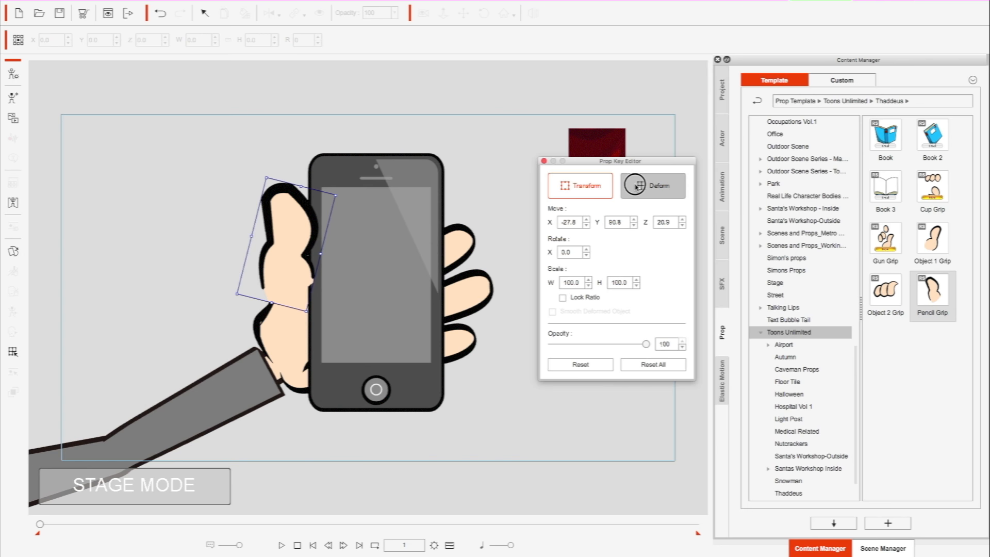
{"action": "mouse_move", "coordinate": [307, 312]}
{"action": "left_mouse_down"}
{"action": "mouse_move", "coordinate": [298, 323]}
{"action": "mouse_move", "coordinate": [298, 305]}
{"action": "mouse_move", "coordinate": [295, 320]}
{"action": "left_mouse_up"}
{"action": "left_click_drag", "start_coordinate": [237, 295], "coordinate": [232, 379]}
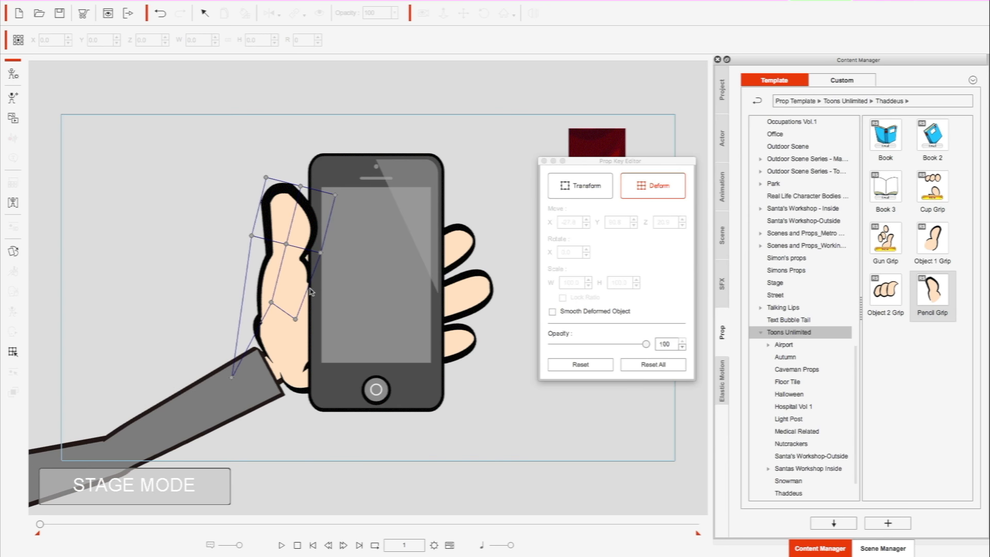
{"action": "mouse_move", "coordinate": [272, 304]}
{"action": "left_mouse_down"}
{"action": "mouse_move", "coordinate": [288, 315]}
{"action": "mouse_move", "coordinate": [271, 310]}
{"action": "left_mouse_up"}
{"action": "left_click_drag", "start_coordinate": [251, 235], "coordinate": [253, 231]}
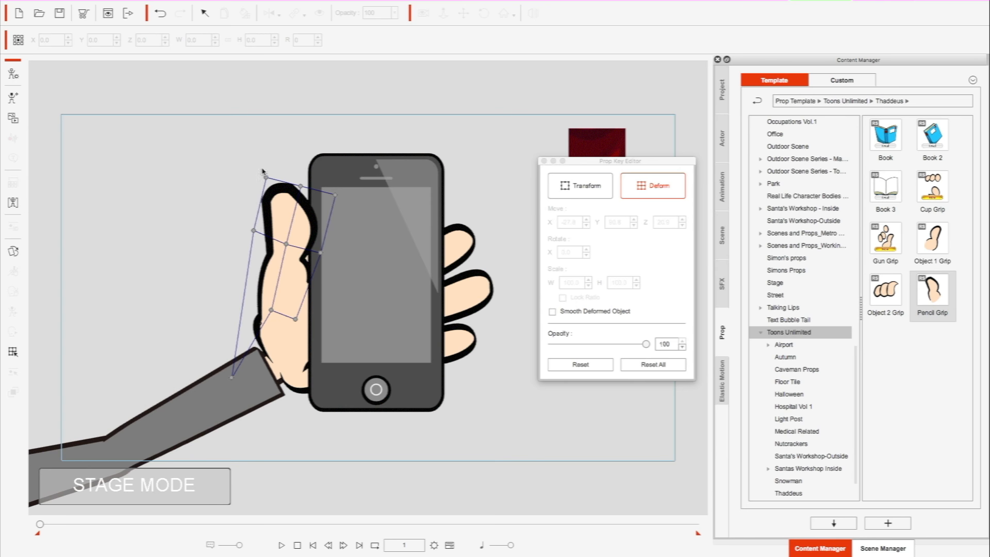
{"action": "left_click_drag", "start_coordinate": [268, 178], "coordinate": [272, 176]}
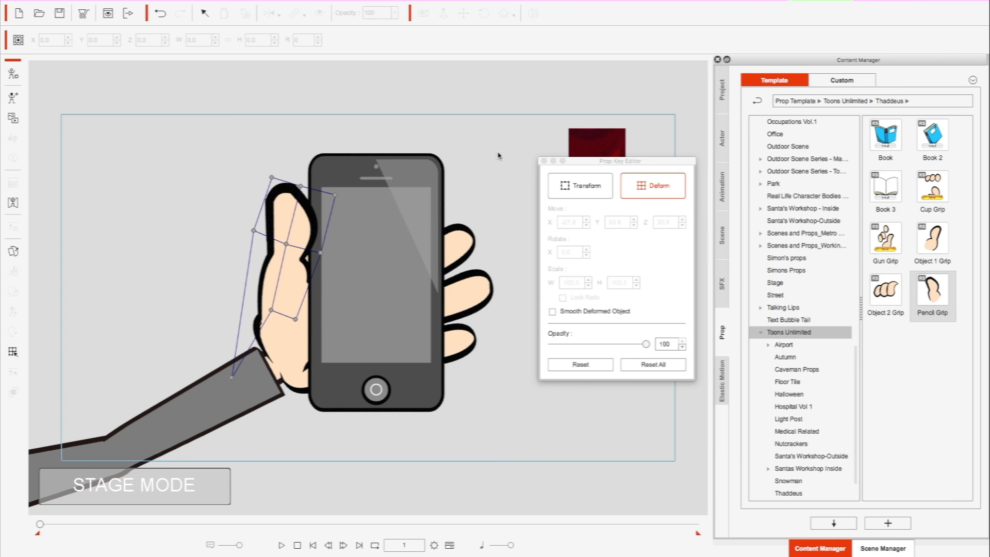
{"action": "left_click", "coordinate": [544, 161]}
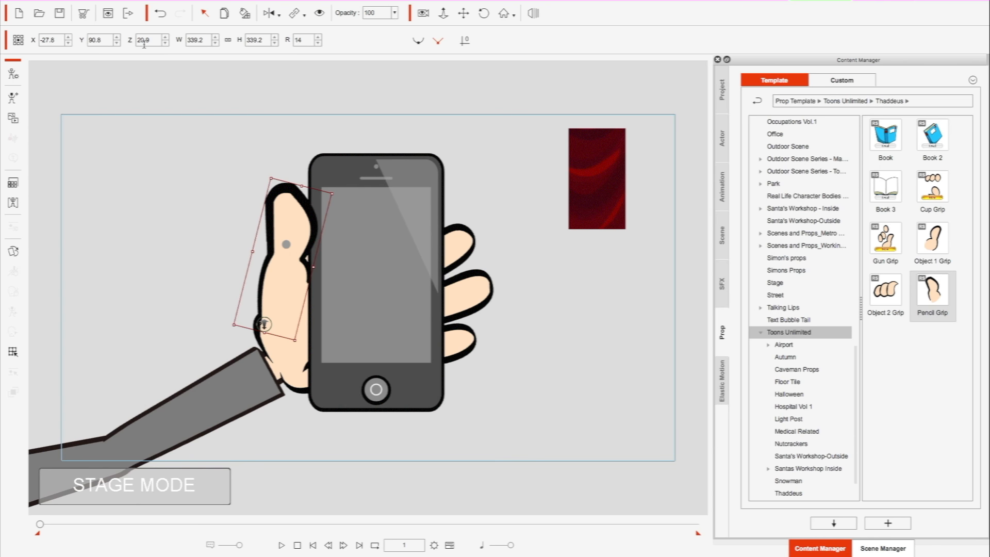
- Move the Phone video onto the cellphone's screen and fit it at about W 48.9, H 44.8, X -6.6, Y 83.5
{"action": "right_click", "coordinate": [578, 208]}
{"action": "left_click", "coordinate": [578, 144]}
{"action": "left_click", "coordinate": [580, 147]}
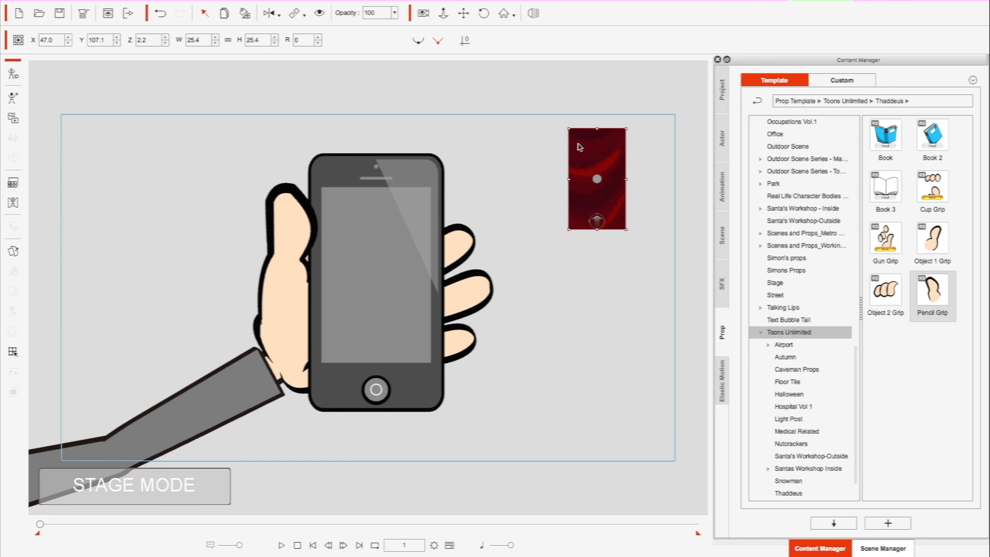
{"action": "left_click_drag", "start_coordinate": [590, 151], "coordinate": [370, 244]}
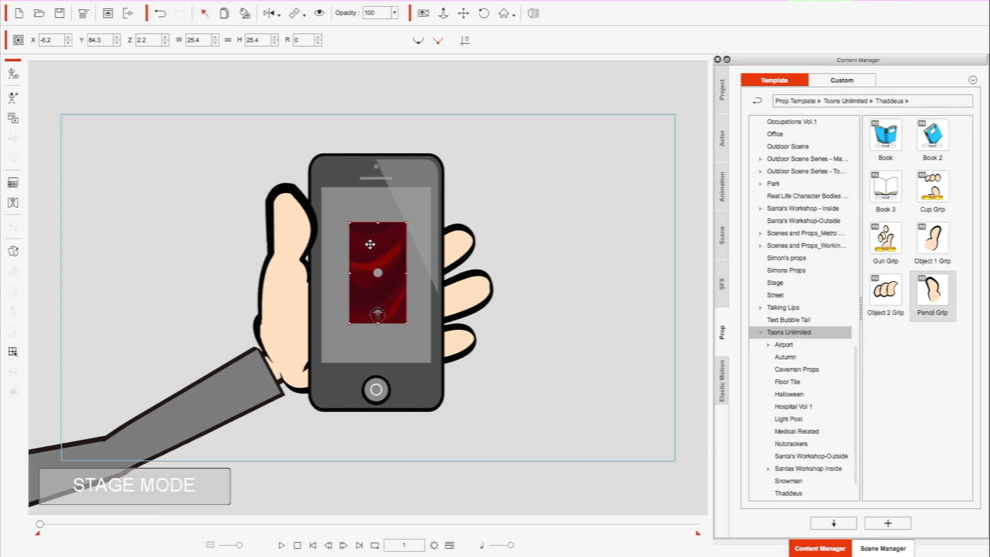
{"action": "left_click_drag", "start_coordinate": [416, 215], "coordinate": [439, 192]}
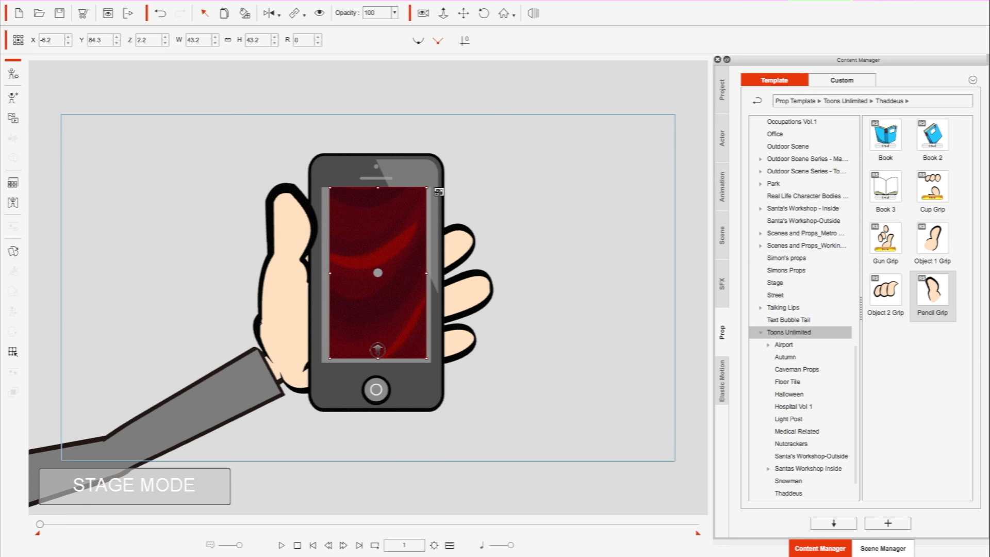
{"action": "left_click_drag", "start_coordinate": [382, 250], "coordinate": [381, 254]}
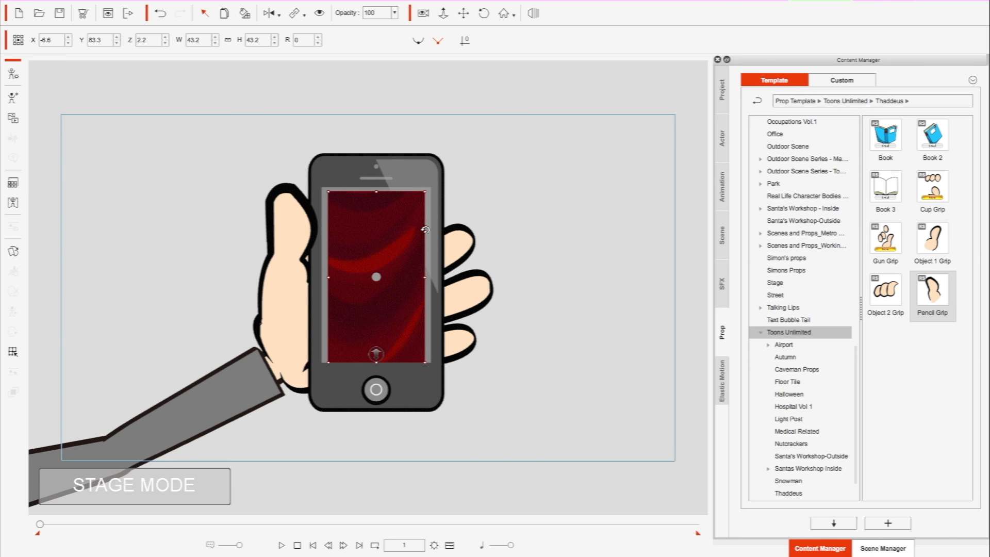
{"action": "left_click_drag", "start_coordinate": [426, 192], "coordinate": [433, 189]}
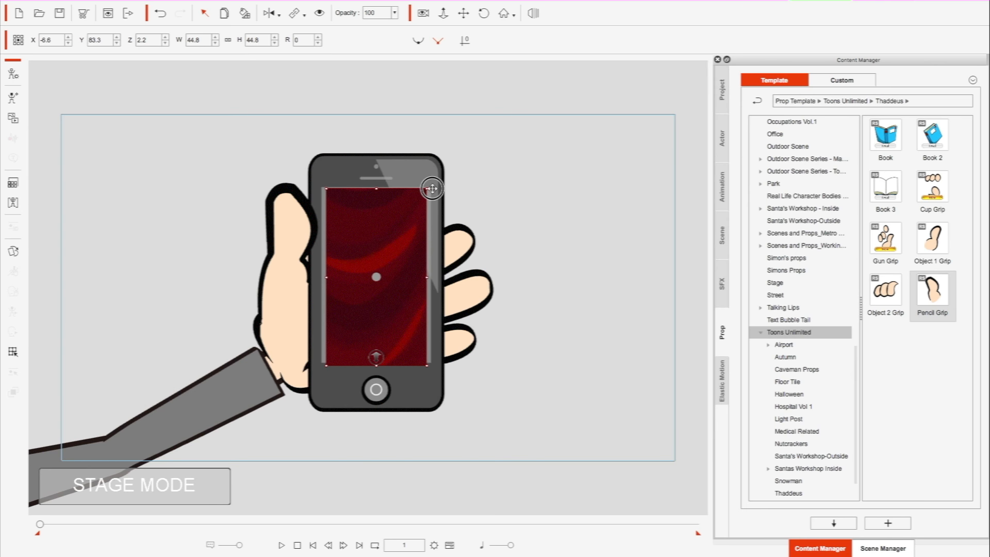
{"action": "left_click_drag", "start_coordinate": [425, 277], "coordinate": [389, 266]}
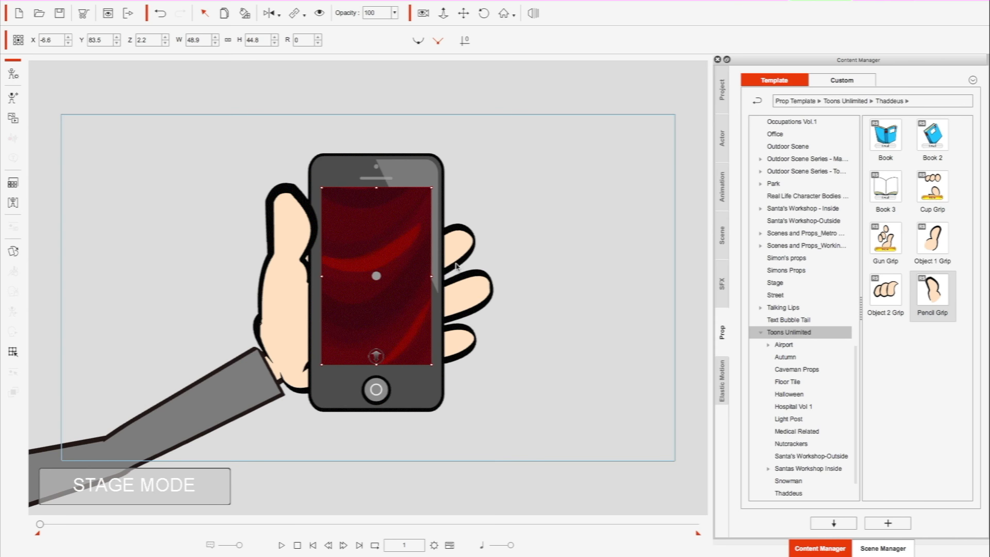
- Link the Phone video to the cellphone prop
{"action": "left_click", "coordinate": [305, 16]}
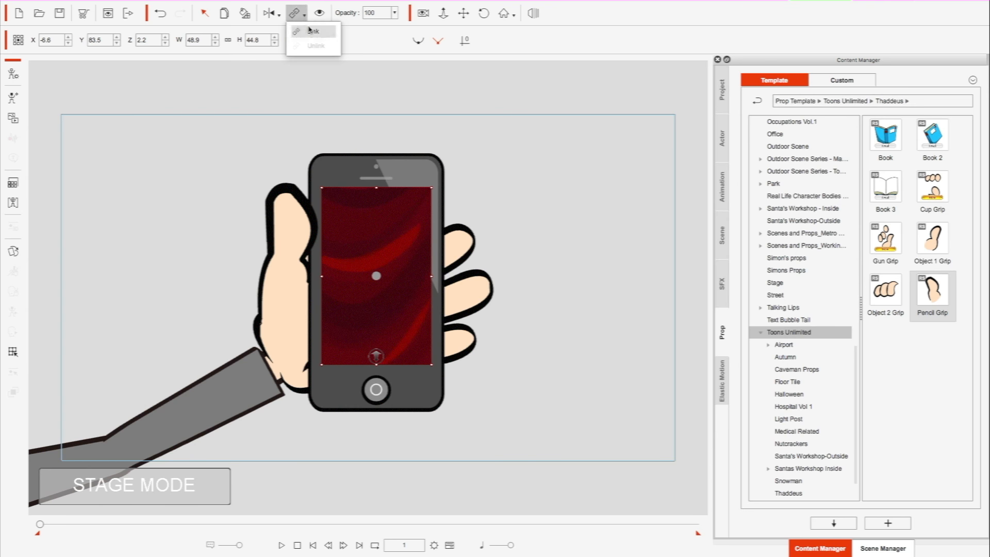
{"action": "left_click", "coordinate": [310, 32]}
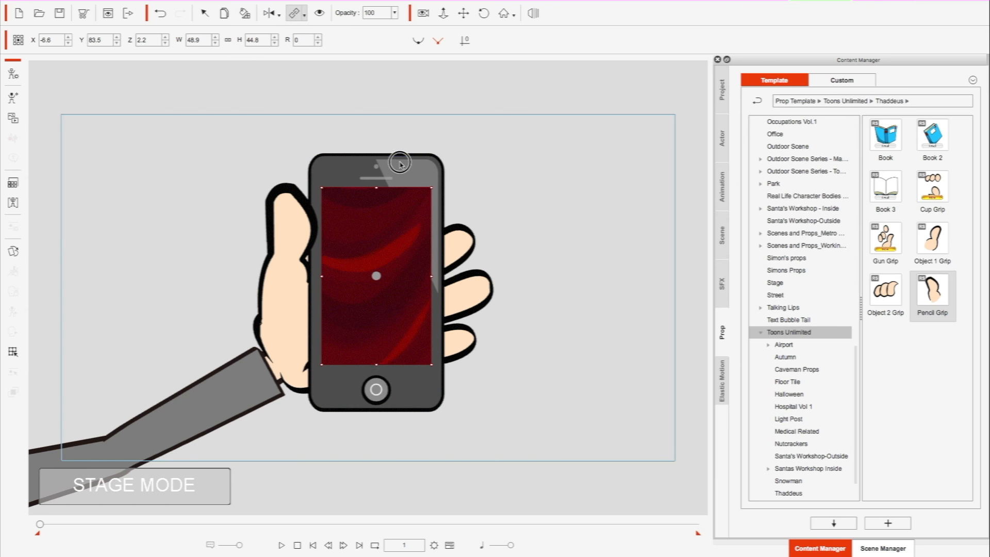
{"action": "left_click", "coordinate": [473, 160]}
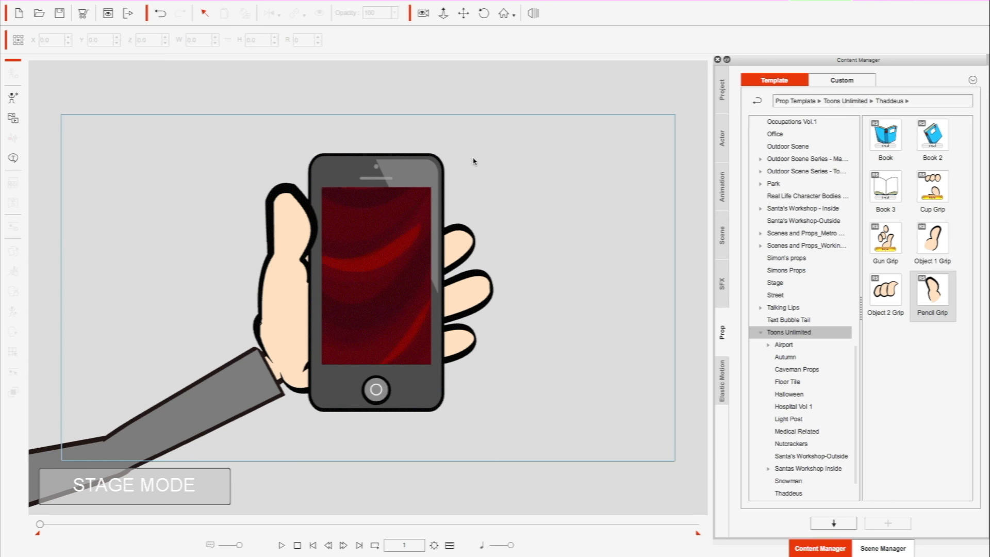
- Rotate the cellphone about 2 degrees to test the video's link, and undo the rotation
{"action": "left_click", "coordinate": [426, 168]}
{"action": "mouse_move", "coordinate": [444, 148]}
{"action": "left_mouse_down"}
{"action": "mouse_move", "coordinate": [482, 157]}
{"action": "mouse_move", "coordinate": [450, 149]}
{"action": "left_mouse_up"}
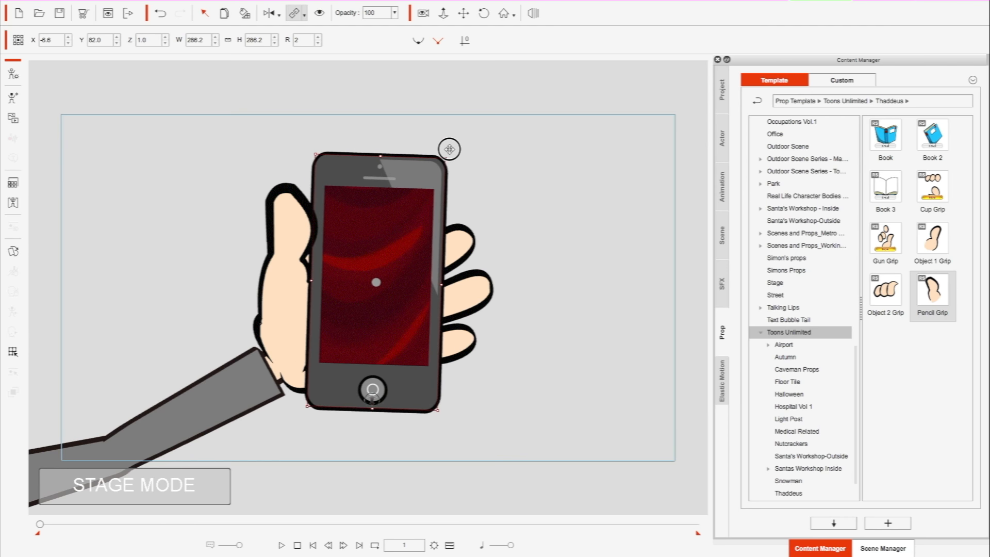
{"action": "left_click", "coordinate": [161, 14]}
- Link the cellphone prop to the character's hand
{"action": "left_click", "coordinate": [288, 220]}
{"action": "left_click", "coordinate": [370, 155]}
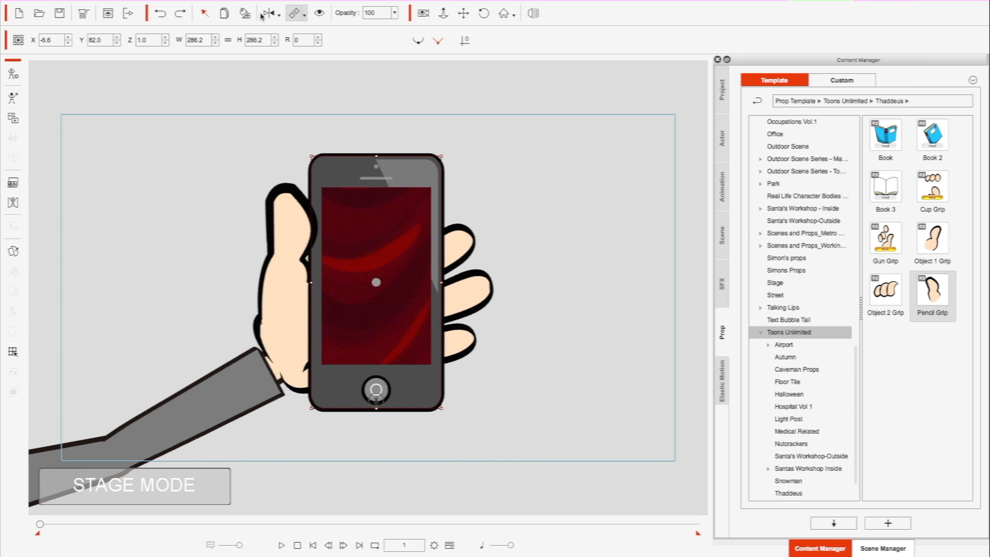
{"action": "left_click", "coordinate": [303, 13]}
{"action": "left_click", "coordinate": [311, 32]}
{"action": "left_click", "coordinate": [463, 250]}
{"action": "left_click", "coordinate": [464, 250]}
- Try to transform the phone-holding arm's forearm in the 2D Motion Key Editor, undo the change, and close the editor
{"action": "left_click", "coordinate": [211, 419]}
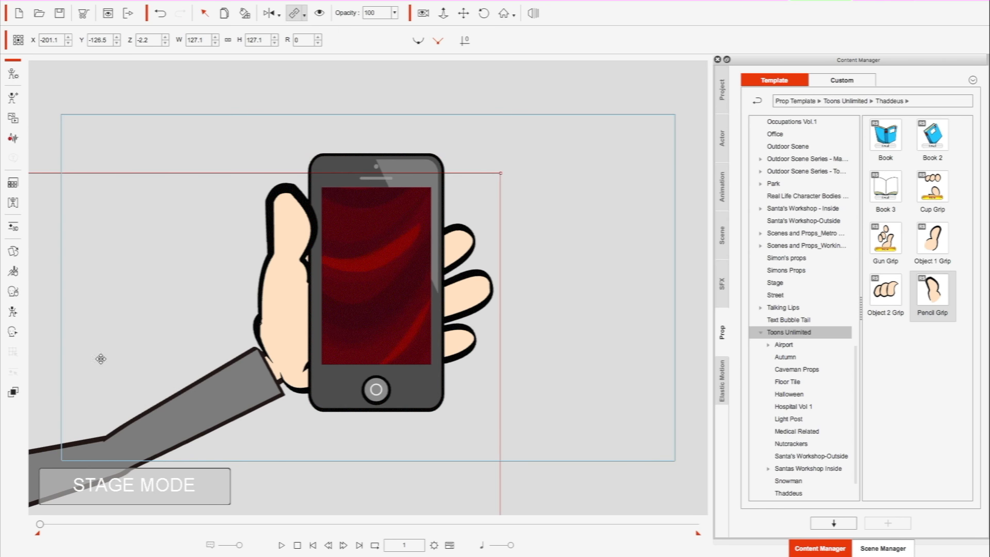
{"action": "left_click", "coordinate": [17, 313]}
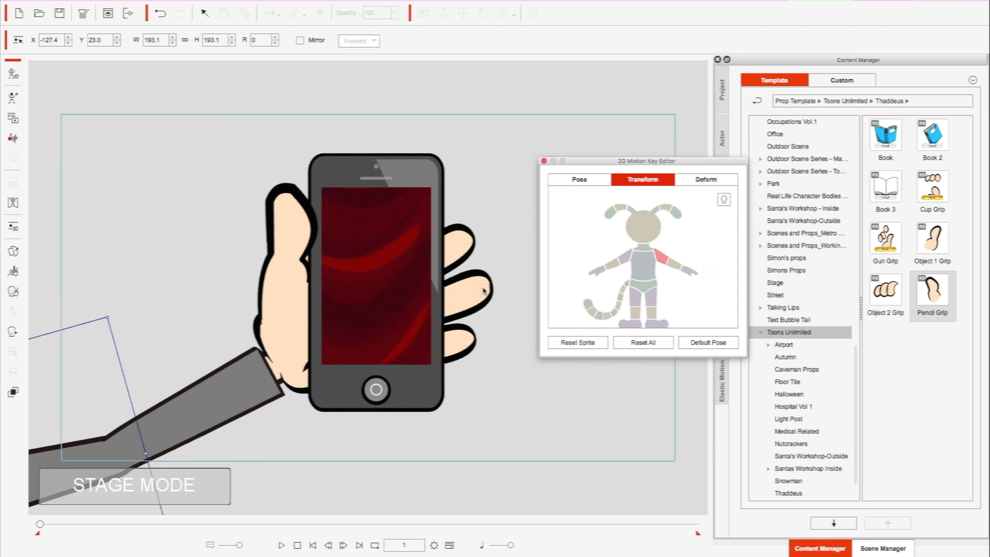
{"action": "left_click", "coordinate": [675, 264]}
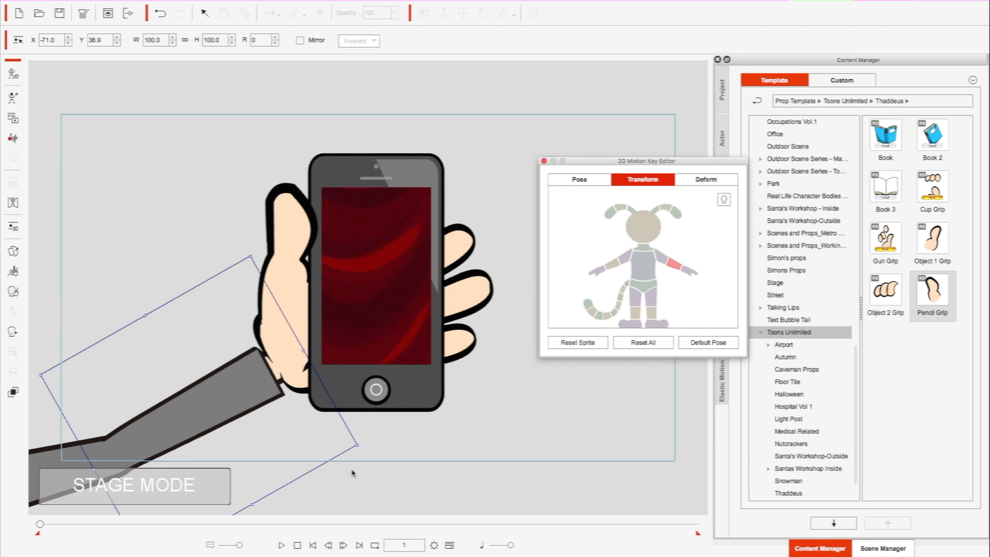
{"action": "left_click_drag", "start_coordinate": [356, 454], "coordinate": [388, 480]}
{"action": "key", "text": "ctrl+z"}
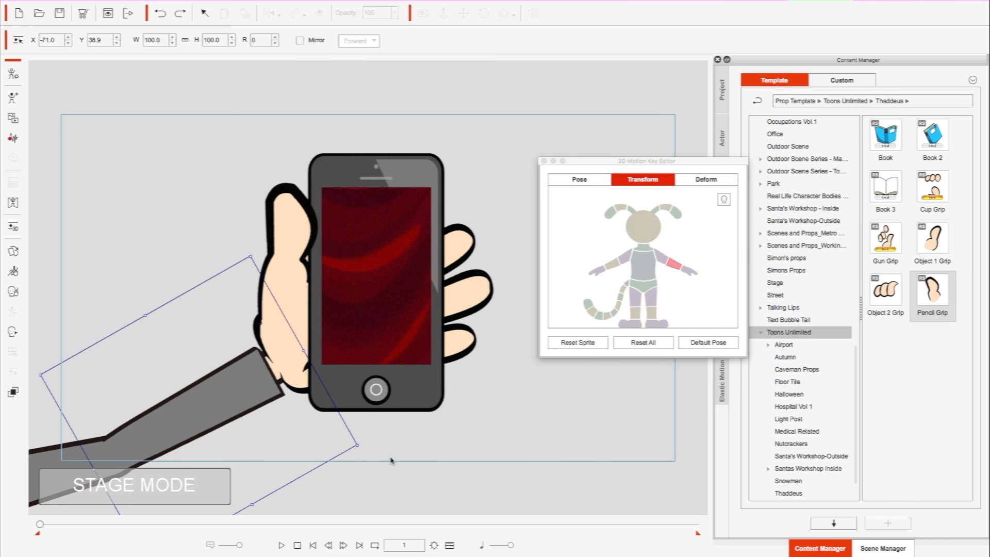
{"action": "left_click", "coordinate": [543, 161]}
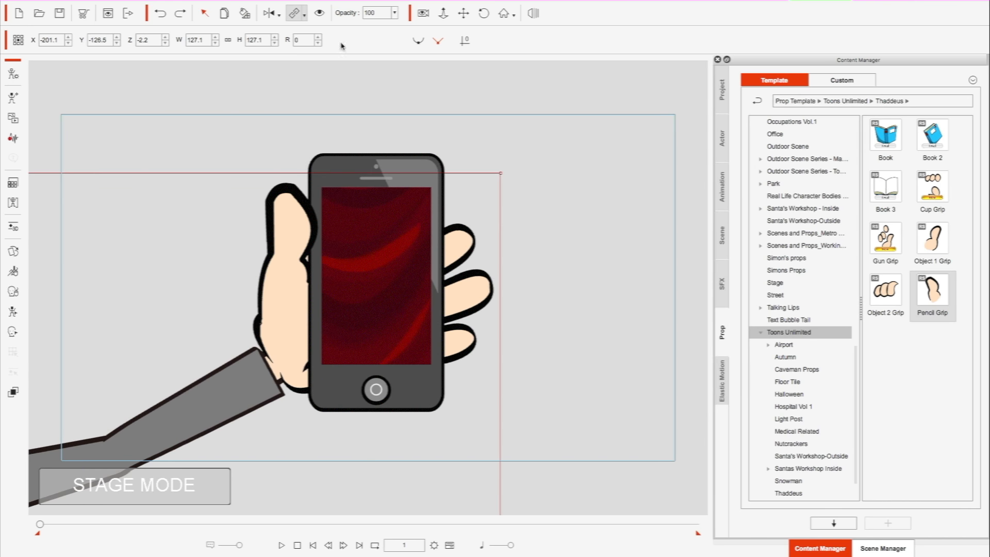
- Try to link the character to the separate thumb prop
{"action": "left_click", "coordinate": [304, 19]}
{"action": "left_click", "coordinate": [313, 34]}
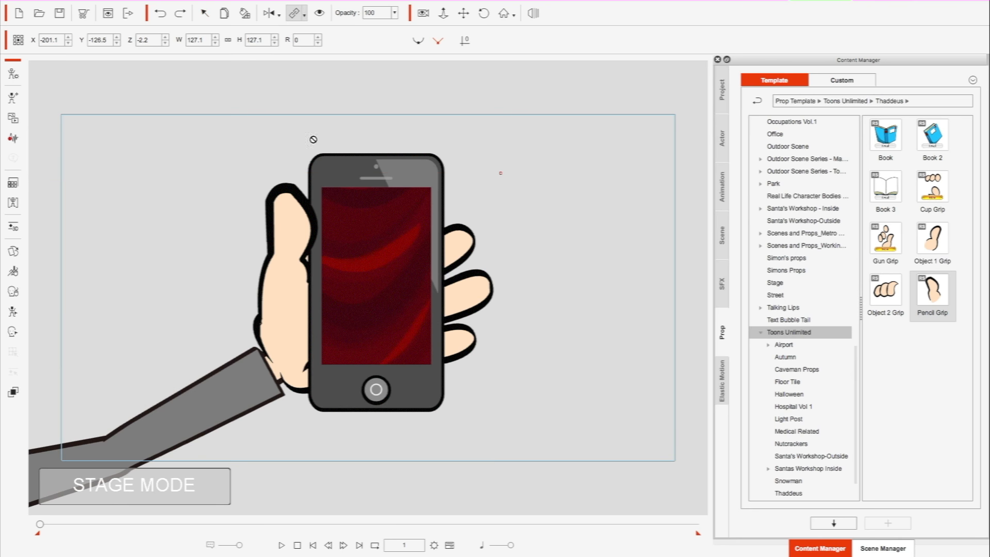
{"action": "left_click", "coordinate": [282, 231]}
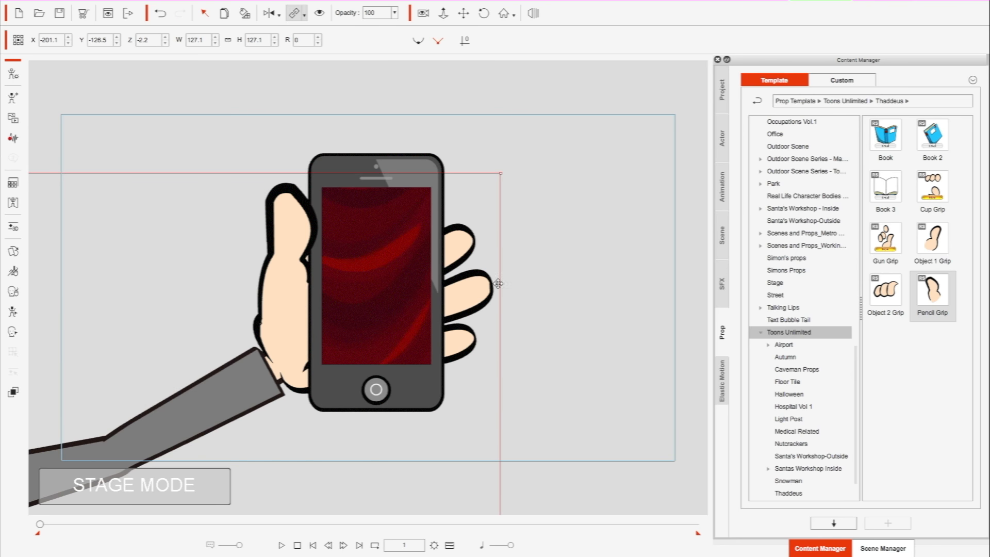
{"action": "left_click", "coordinate": [562, 162]}
{"action": "left_click", "coordinate": [272, 287]}
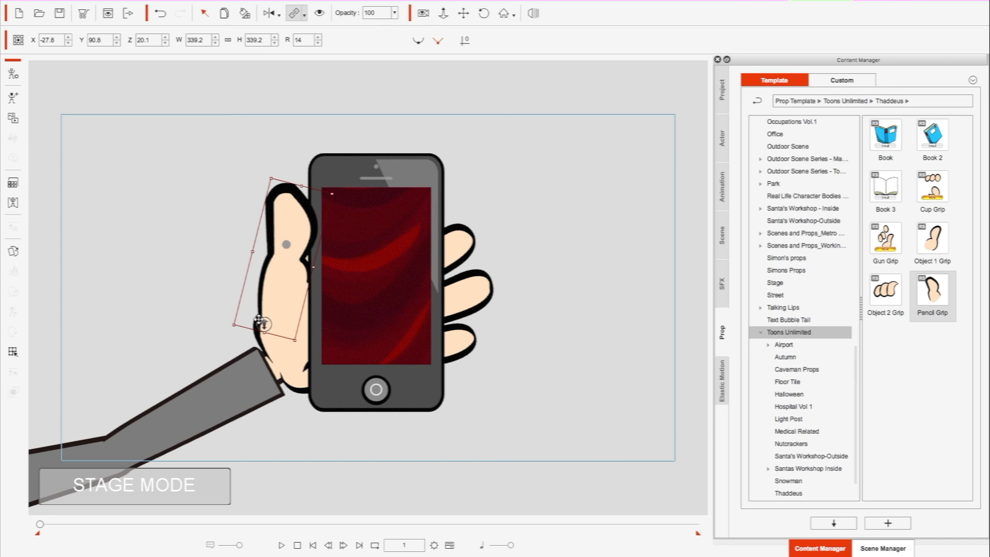
{"action": "left_click", "coordinate": [287, 376]}
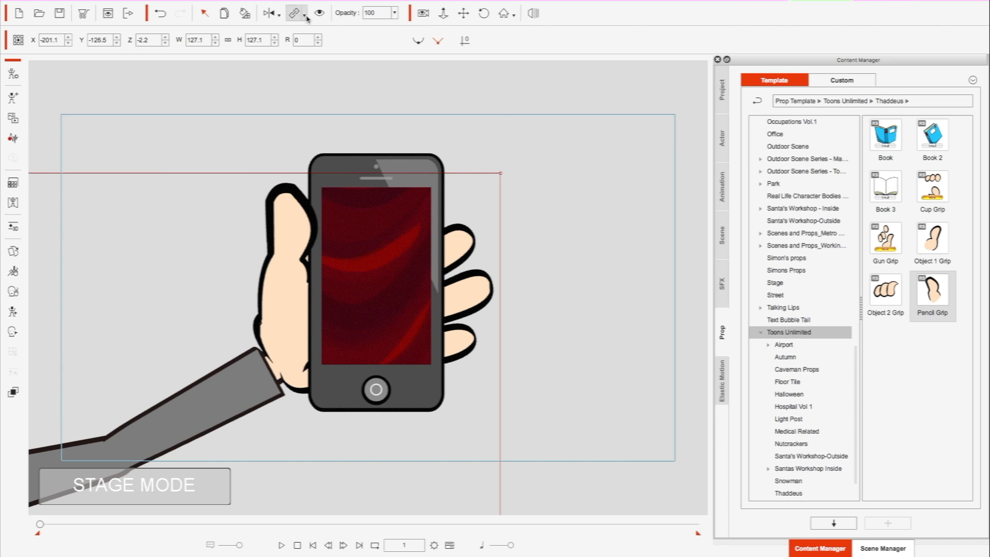
- Link the thumb prop to the character's hand behind the phone, and clear the selection
{"action": "left_click", "coordinate": [279, 230]}
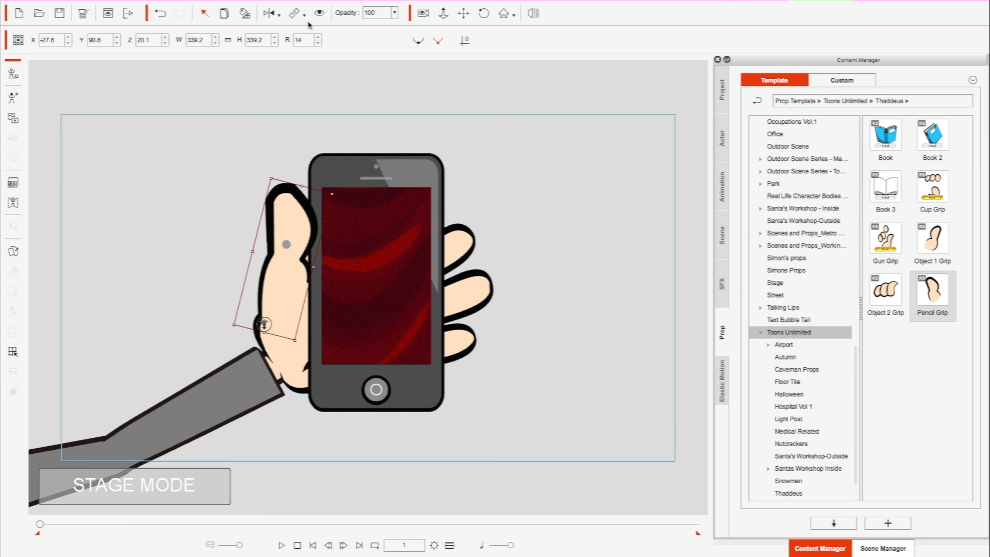
{"action": "left_click", "coordinate": [305, 18]}
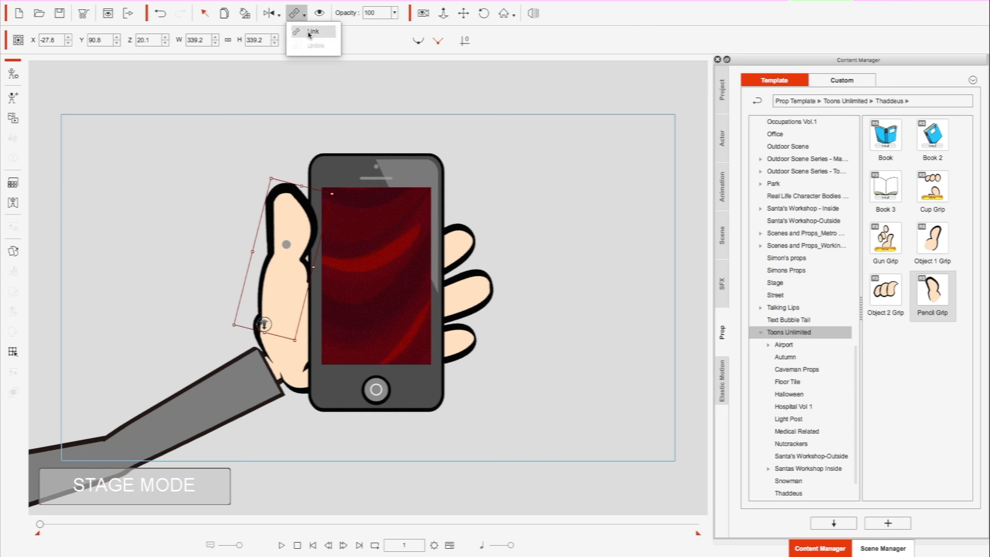
{"action": "left_click", "coordinate": [311, 33]}
{"action": "left_click", "coordinate": [470, 313]}
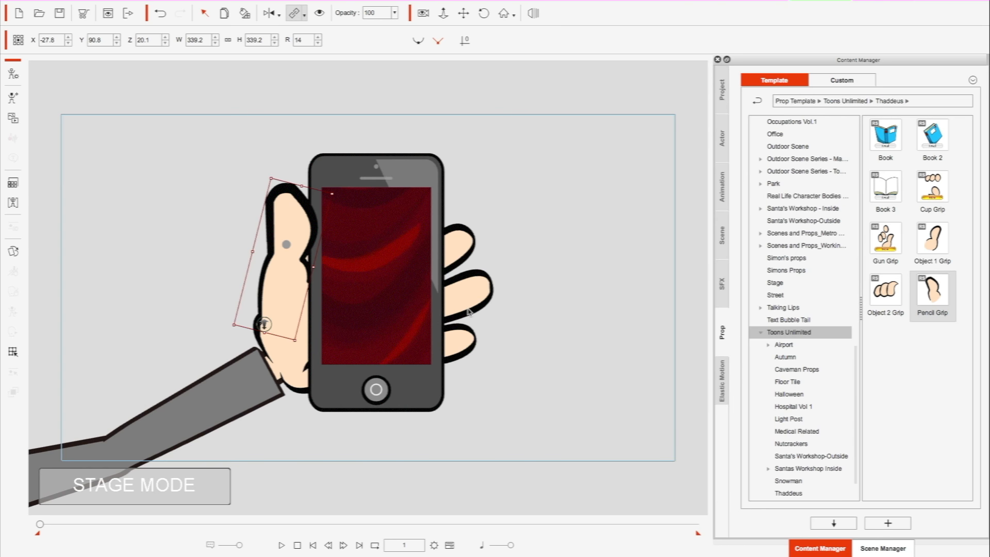
{"action": "left_click", "coordinate": [492, 391]}
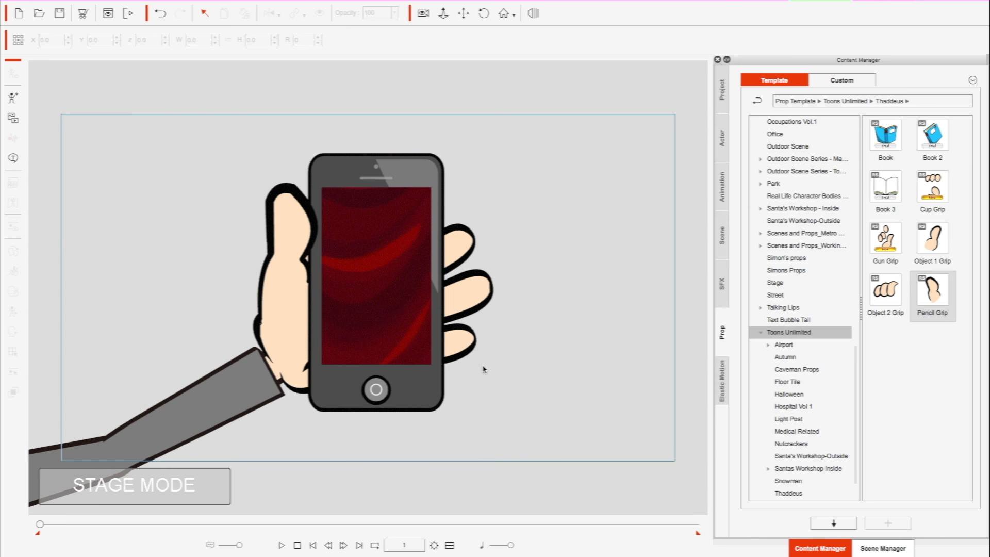
- Test the links by slightly rotating the character, undoing that, and swinging the phone-holding forearm in the 2D Motion Key Editor
{"action": "left_click", "coordinate": [235, 411]}
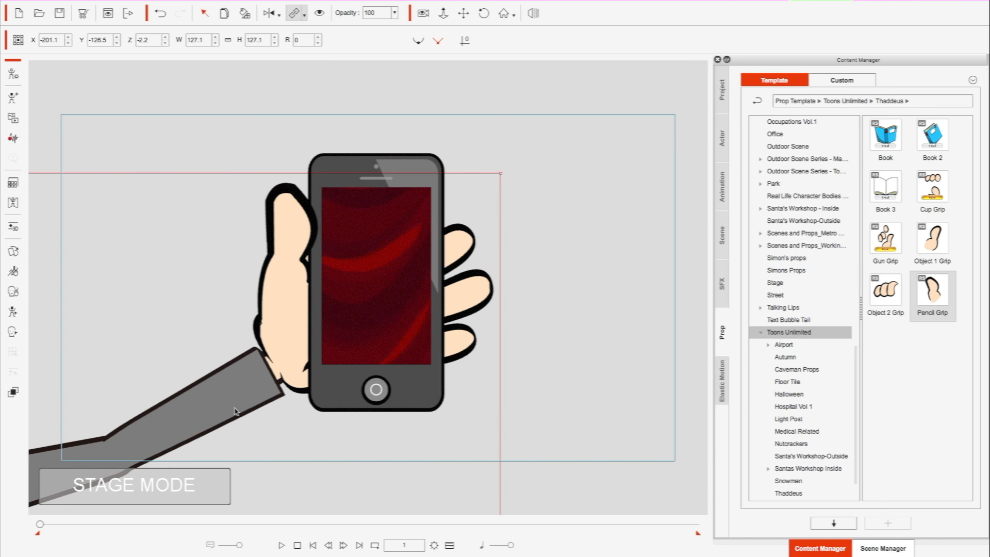
{"action": "mouse_move", "coordinate": [508, 191]}
{"action": "left_mouse_down"}
{"action": "mouse_move", "coordinate": [435, 117]}
{"action": "mouse_move", "coordinate": [514, 192]}
{"action": "left_mouse_up"}
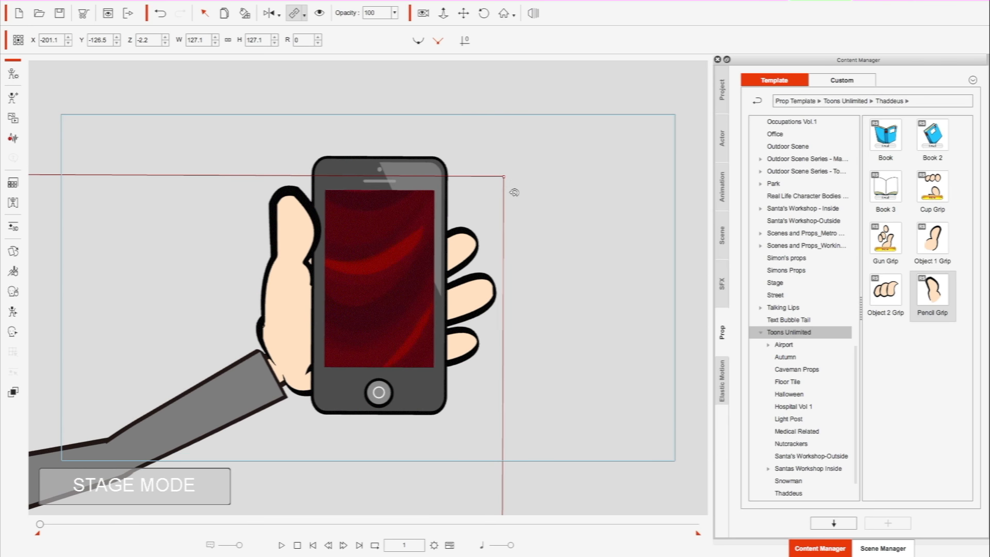
{"action": "left_click", "coordinate": [13, 311]}
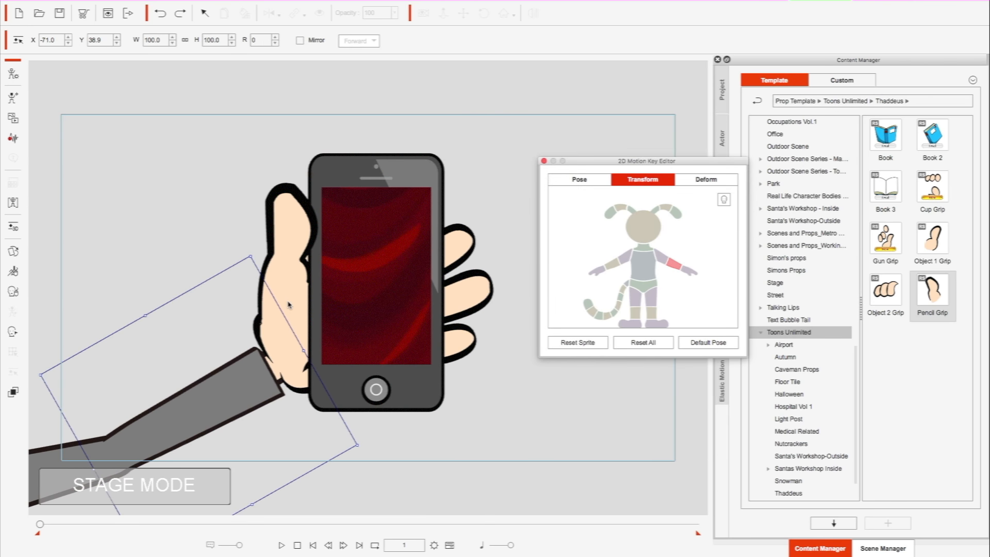
{"action": "left_click_drag", "start_coordinate": [353, 465], "coordinate": [379, 454]}
{"action": "left_click", "coordinate": [546, 162]}
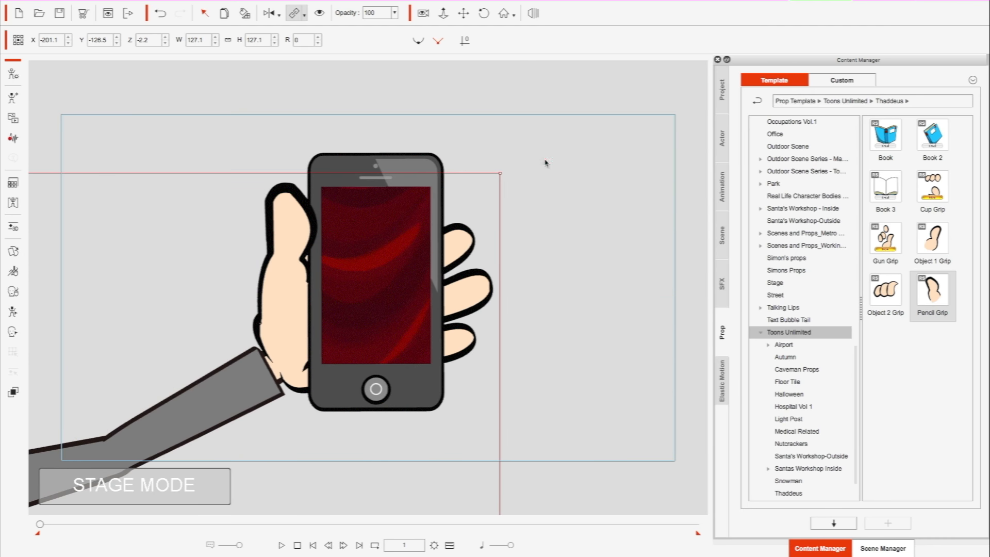
- Play the scene up to frame 188 and rotate the phone-holding forearm to 349 degrees in the 2D Motion Key Editor
{"action": "left_click", "coordinate": [281, 548]}
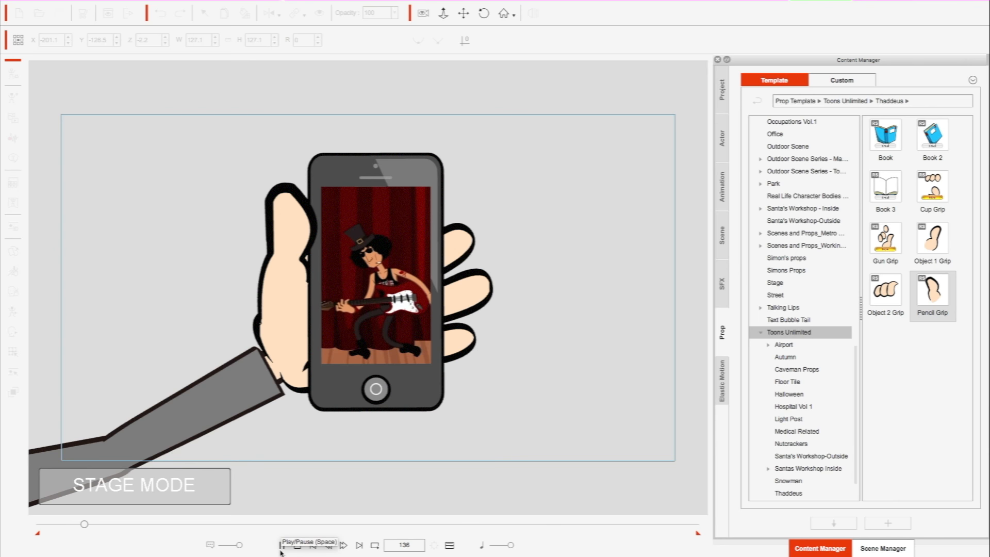
{"action": "left_click", "coordinate": [276, 418]}
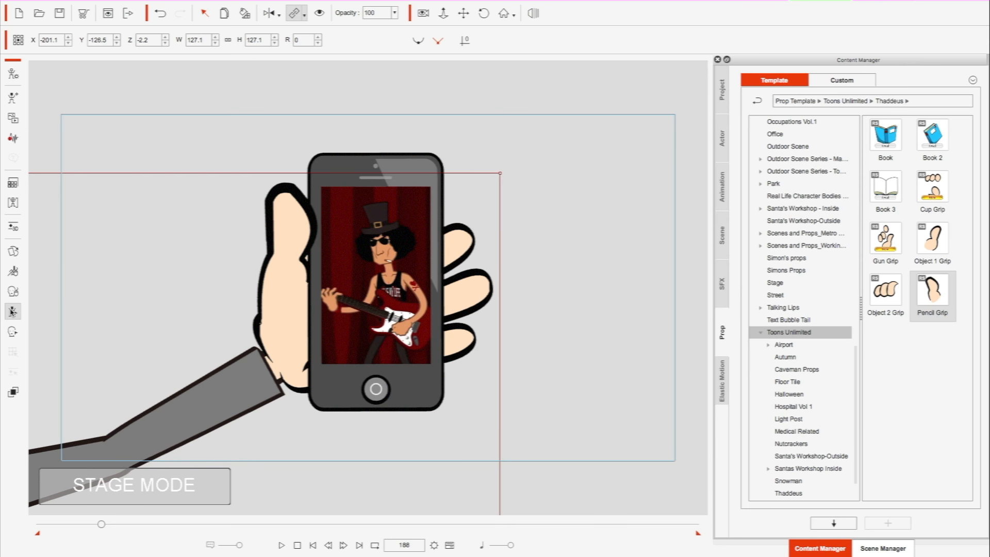
{"action": "left_click", "coordinate": [13, 311]}
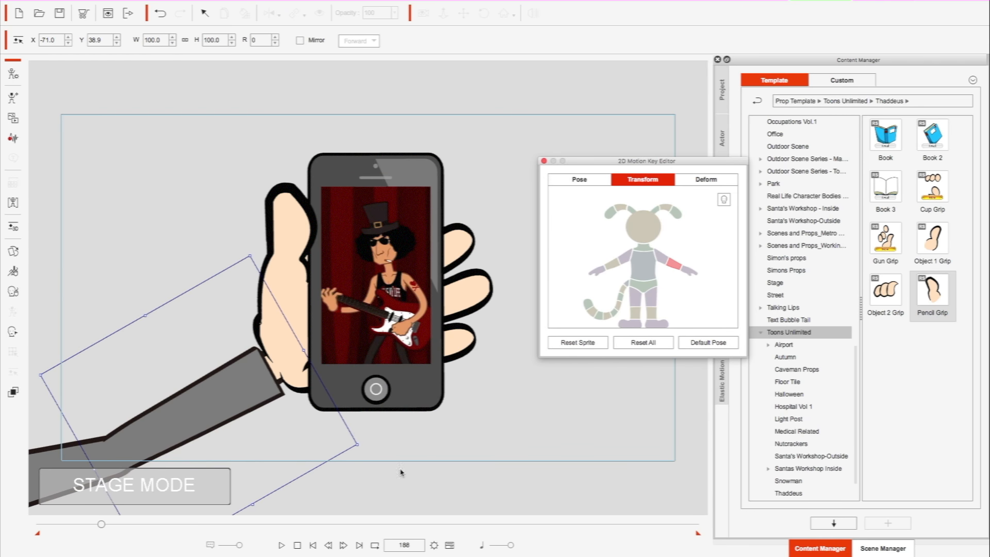
{"action": "left_click_drag", "start_coordinate": [349, 452], "coordinate": [328, 415]}
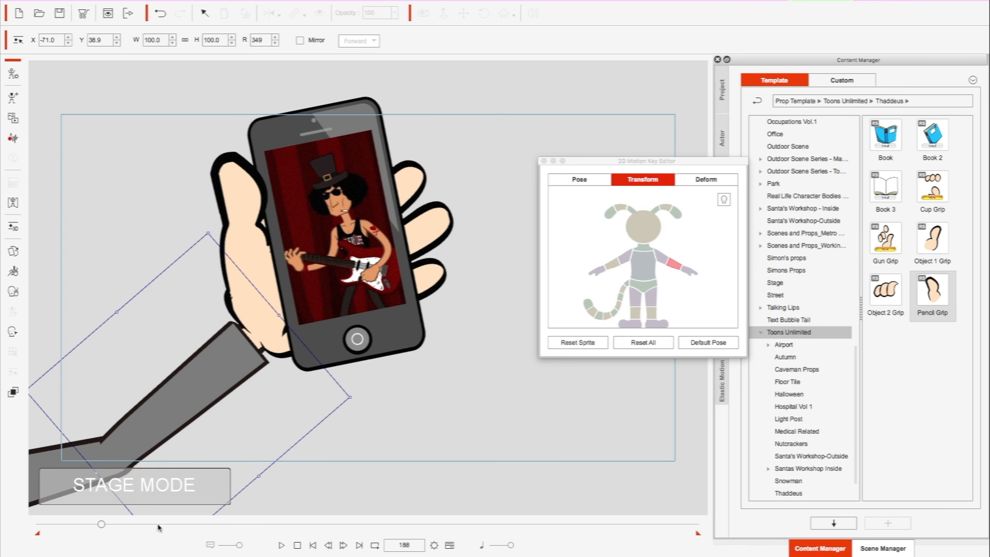
- At frame 349, rotate the forearm to 7 degrees, move the upper arm to about X -119.4, Y 25.0, and close the editor
{"action": "left_click_drag", "start_coordinate": [101, 524], "coordinate": [154, 524]}
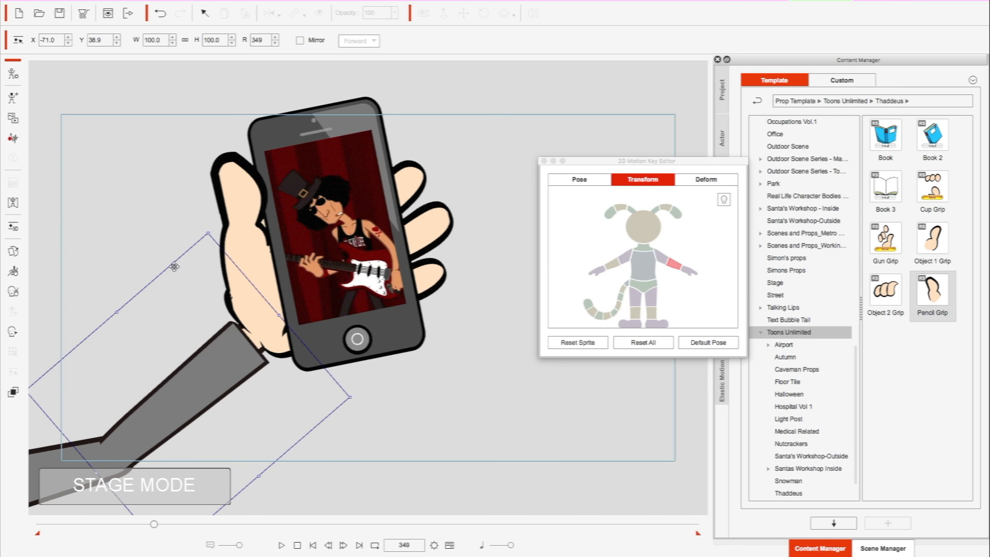
{"action": "left_click_drag", "start_coordinate": [193, 235], "coordinate": [239, 297]}
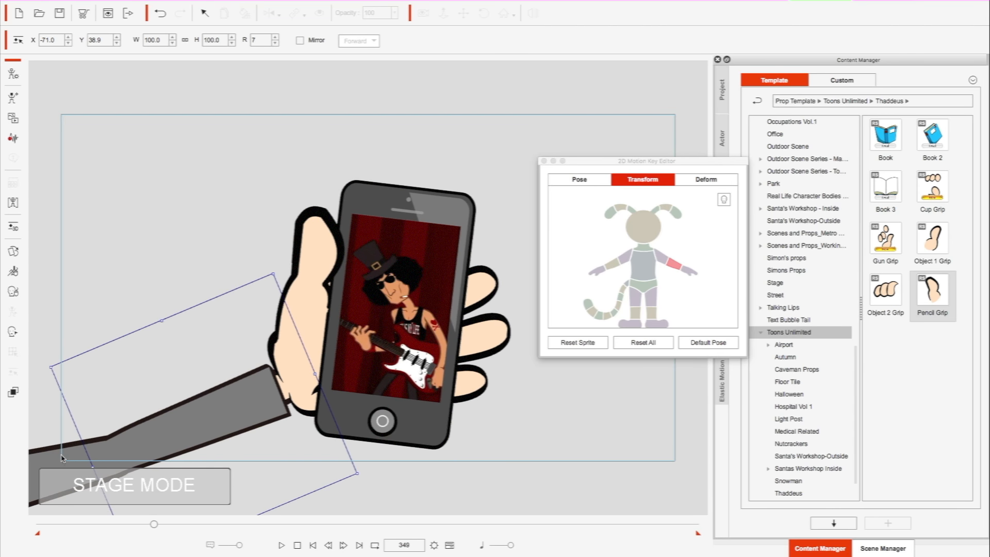
{"action": "left_click", "coordinate": [663, 256]}
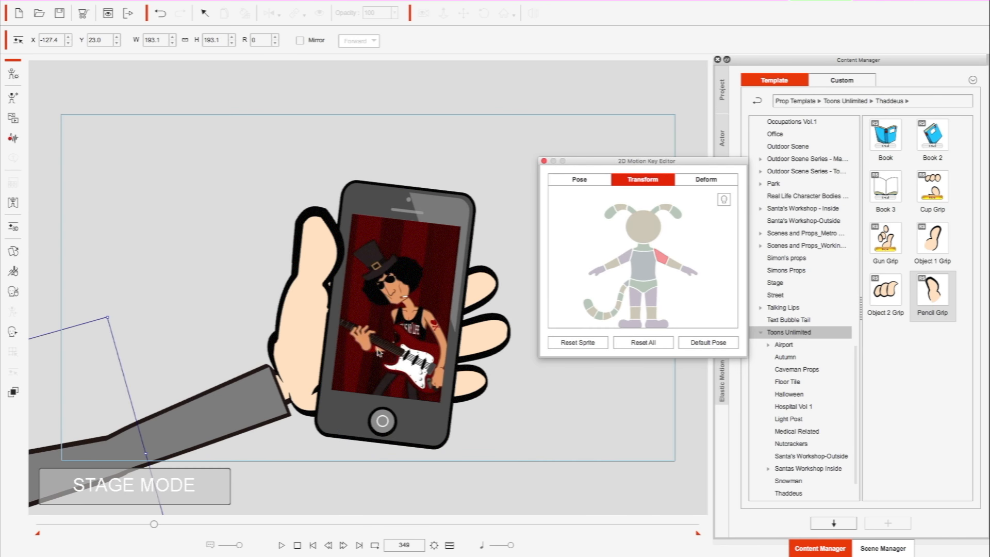
{"action": "left_click_drag", "start_coordinate": [46, 460], "coordinate": [78, 449]}
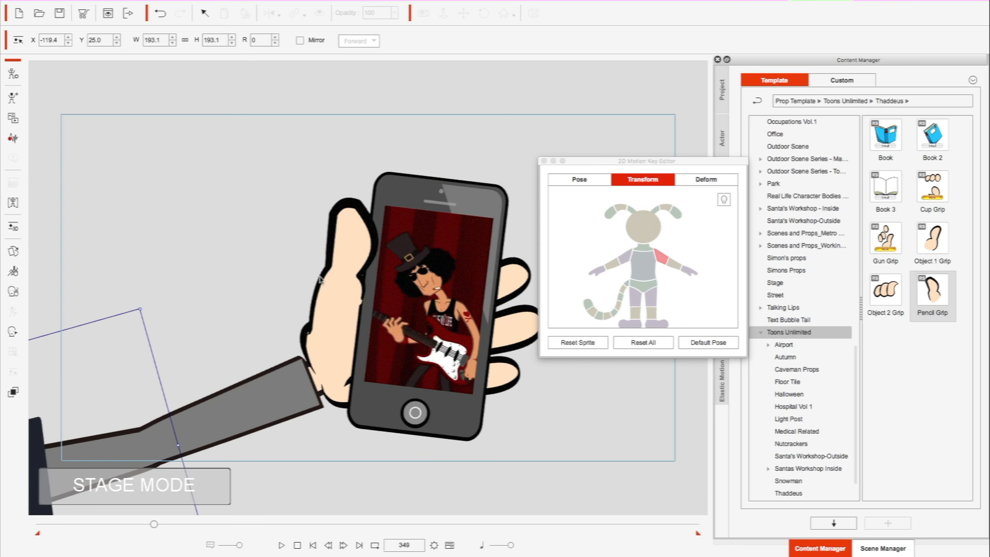
{"action": "left_click", "coordinate": [544, 161]}
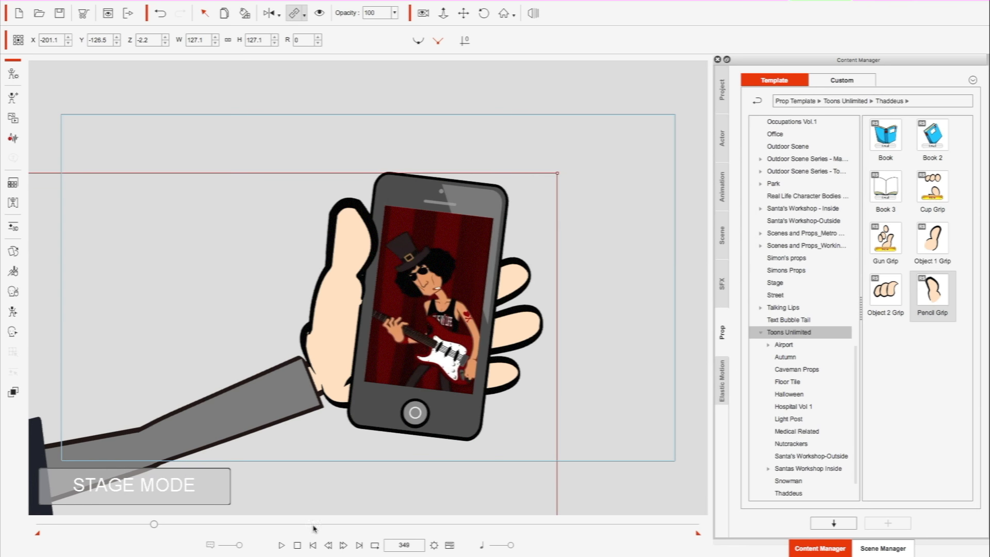
- Play the arm and phone video animation from the first frame, return to the start, and clear the selection
{"action": "left_click", "coordinate": [313, 546]}
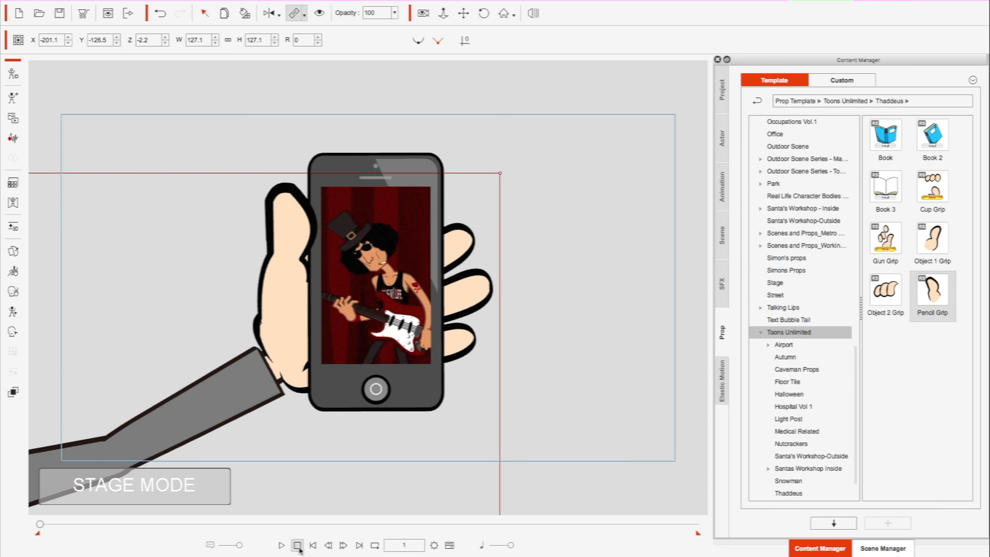
{"action": "left_click", "coordinate": [282, 550]}
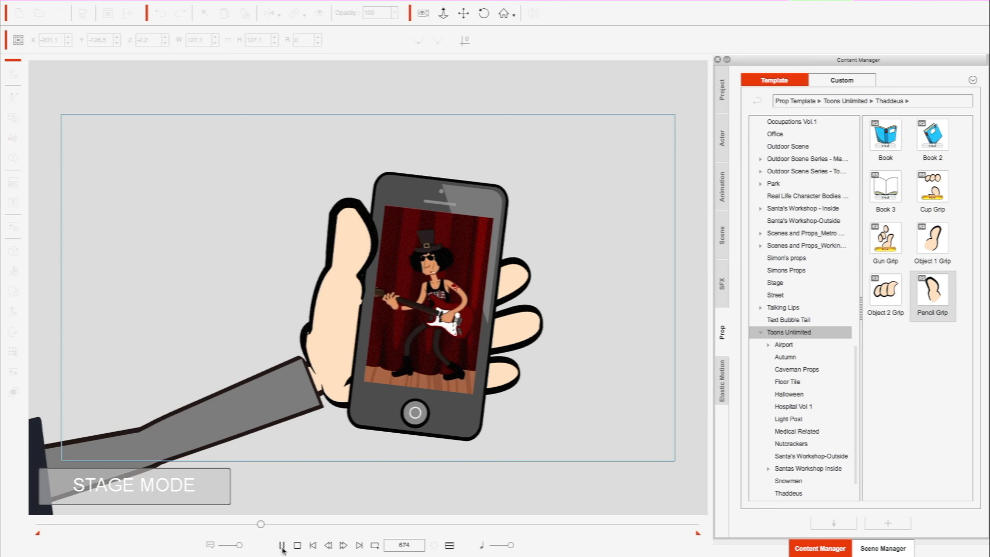
{"action": "left_click", "coordinate": [313, 546]}
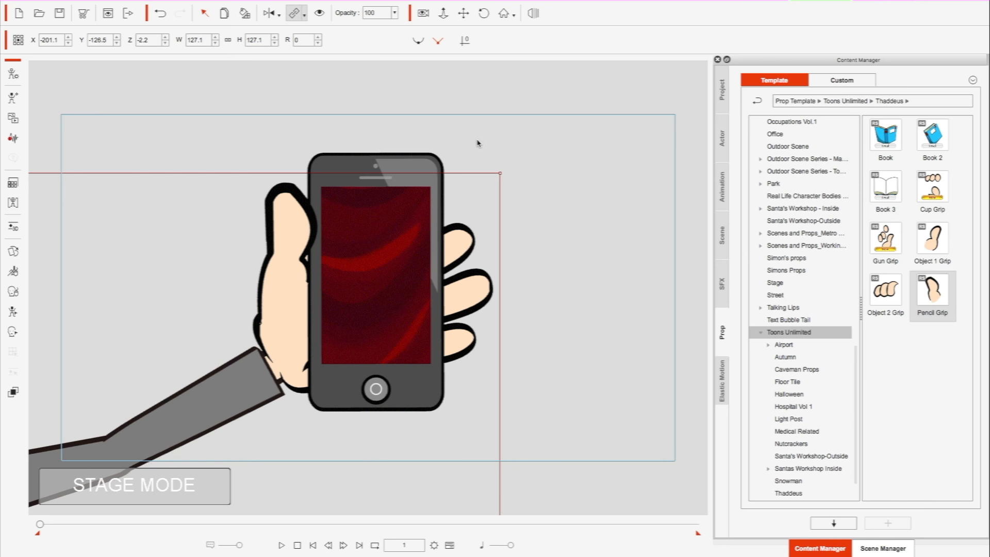
{"action": "left_click", "coordinate": [499, 141]}
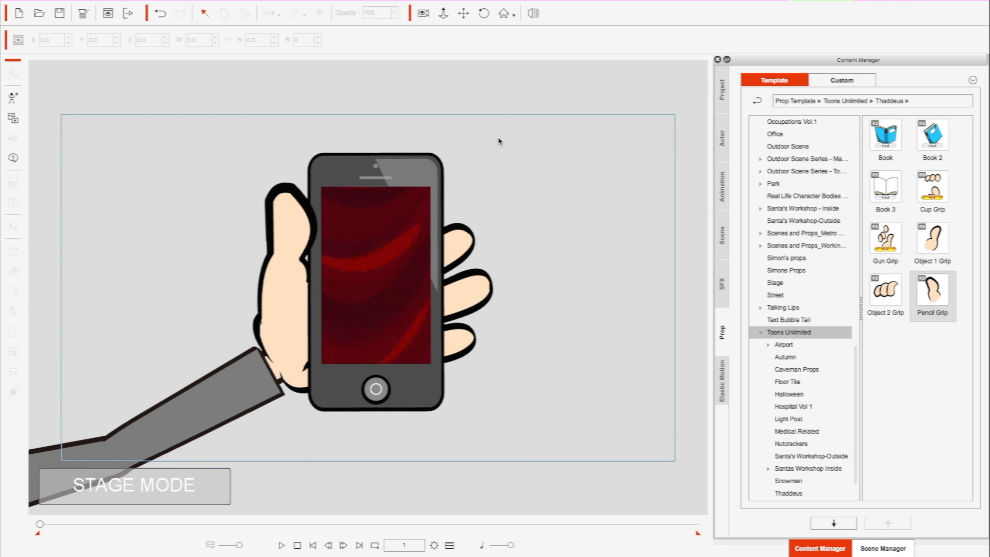
{"action": "mouse_move", "coordinate": [483, 4]}
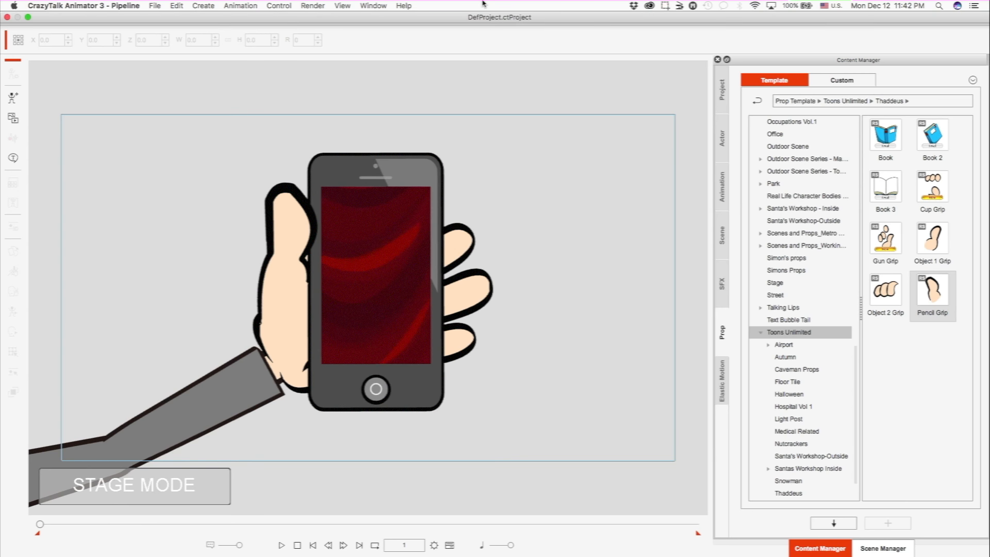